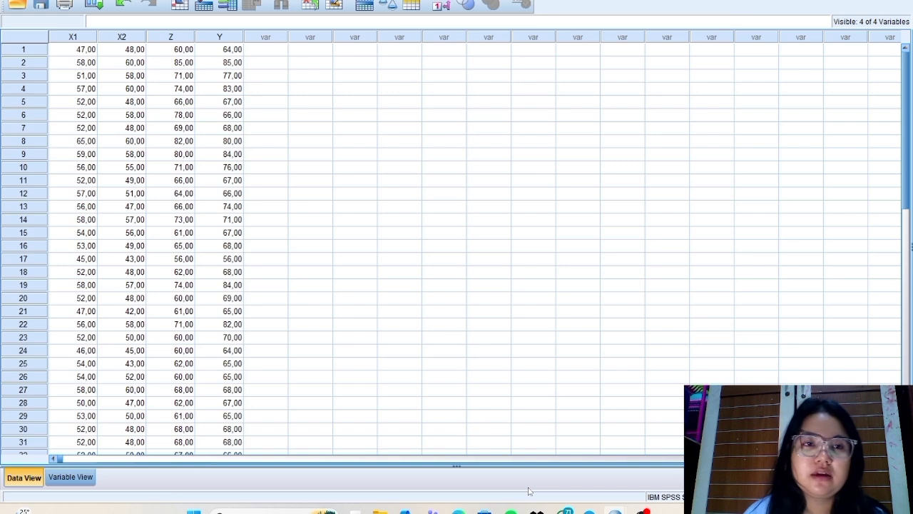
Check the definitions and measurement levels of the four variables and return to the data values.
{"action": "mouse_move", "coordinate": [355, 511]}
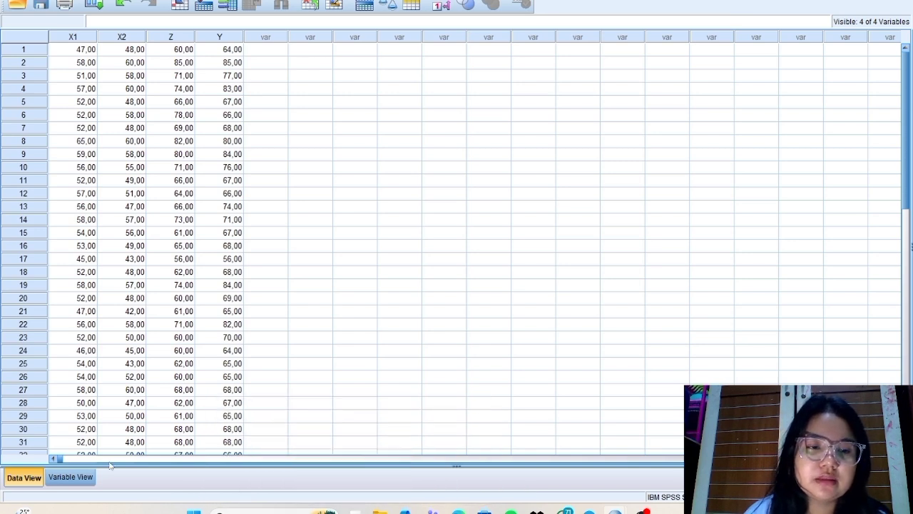
{"action": "left_click", "coordinate": [72, 478]}
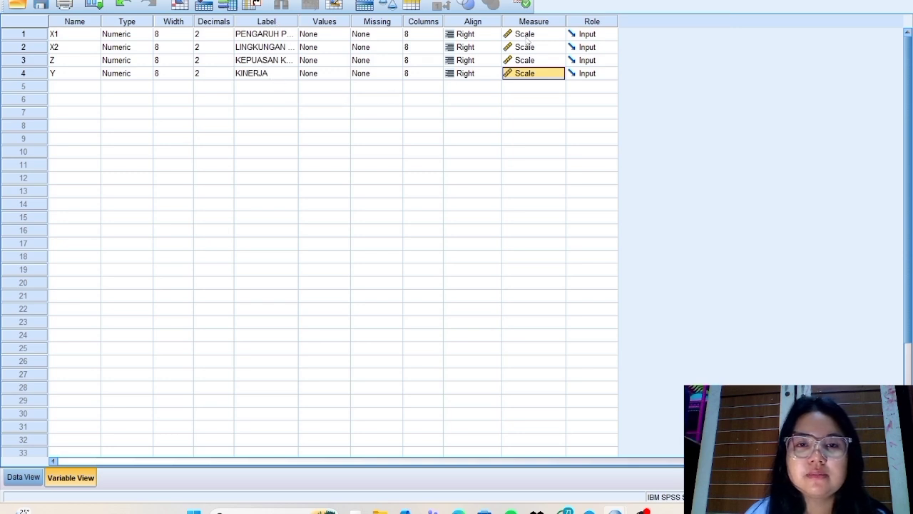
{"action": "left_click", "coordinate": [22, 480]}
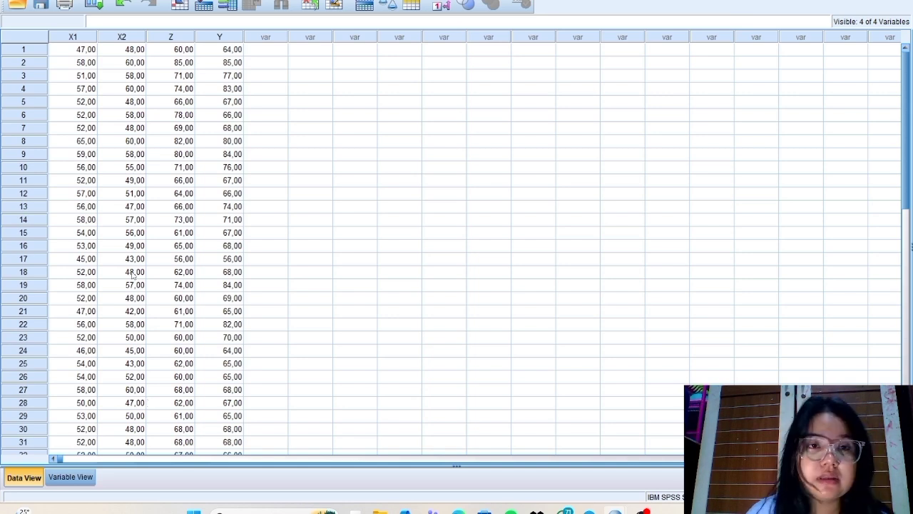
Set up a linear regression with PENGARUH PELATIHAN [X1] and LINGKUNGAN KERJA [X2] as independents and KEPUASAN KERJA [Z] as the dependent.
{"action": "left_click", "coordinate": [168, 1]}
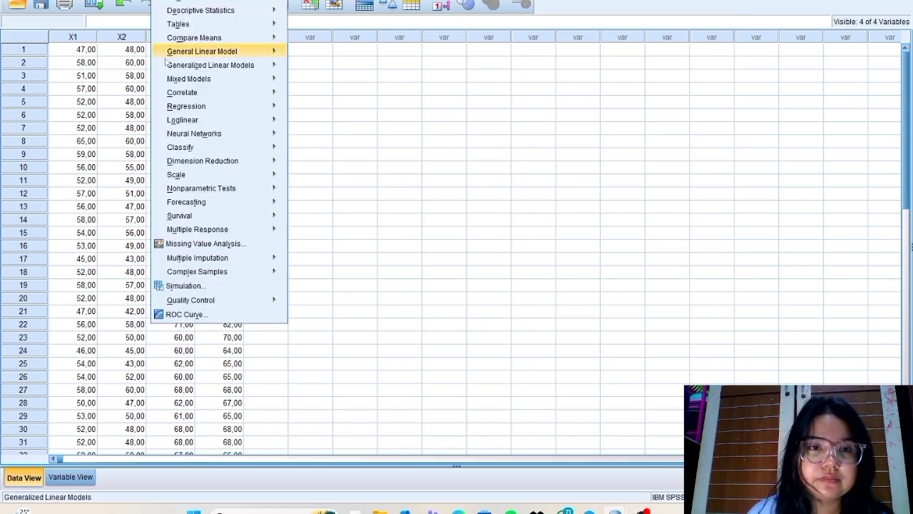
{"action": "mouse_move", "coordinate": [175, 107]}
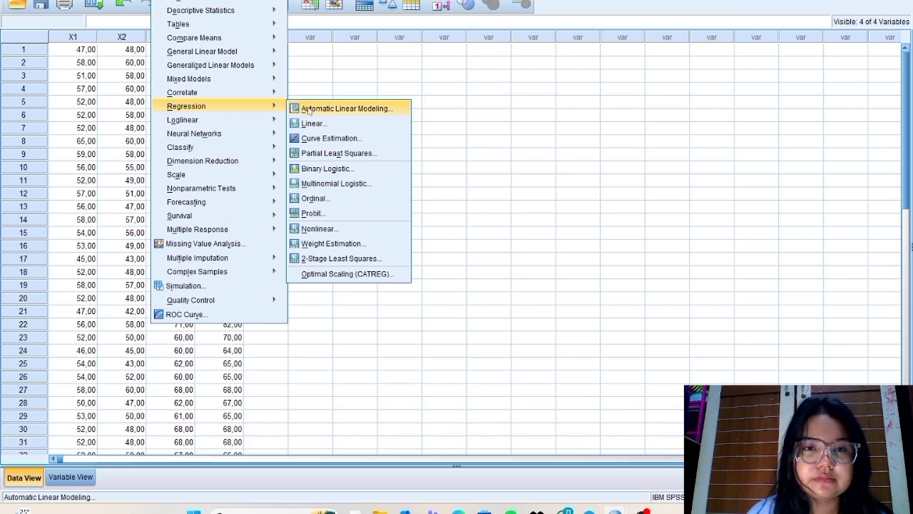
{"action": "left_click", "coordinate": [316, 125]}
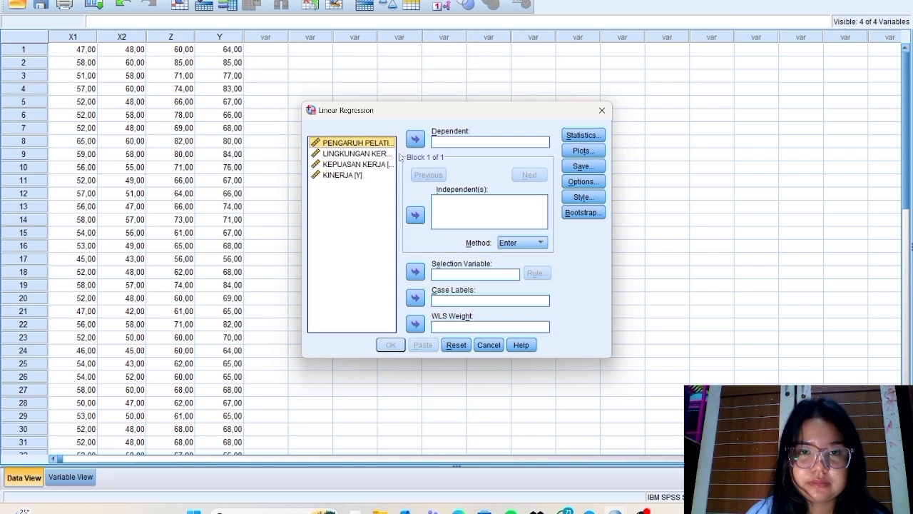
{"action": "left_click", "coordinate": [416, 215]}
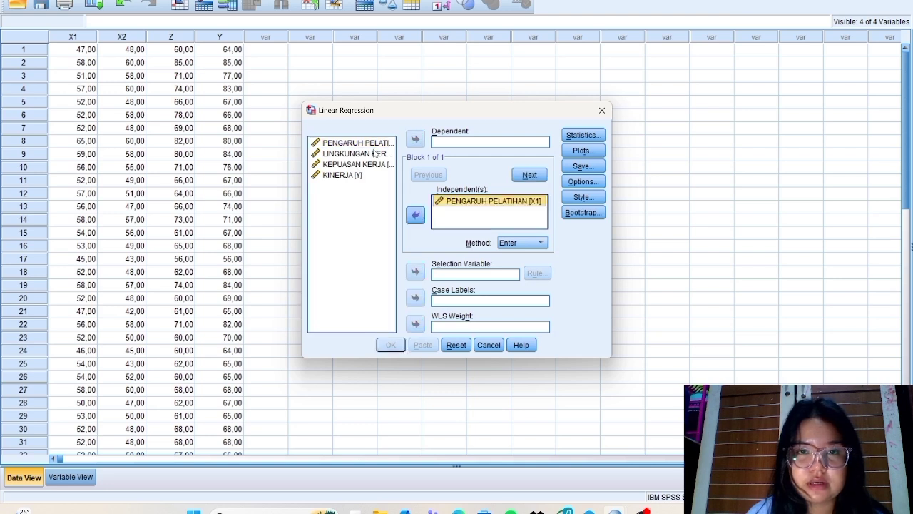
{"action": "left_click", "coordinate": [373, 153]}
{"action": "left_click", "coordinate": [415, 215]}
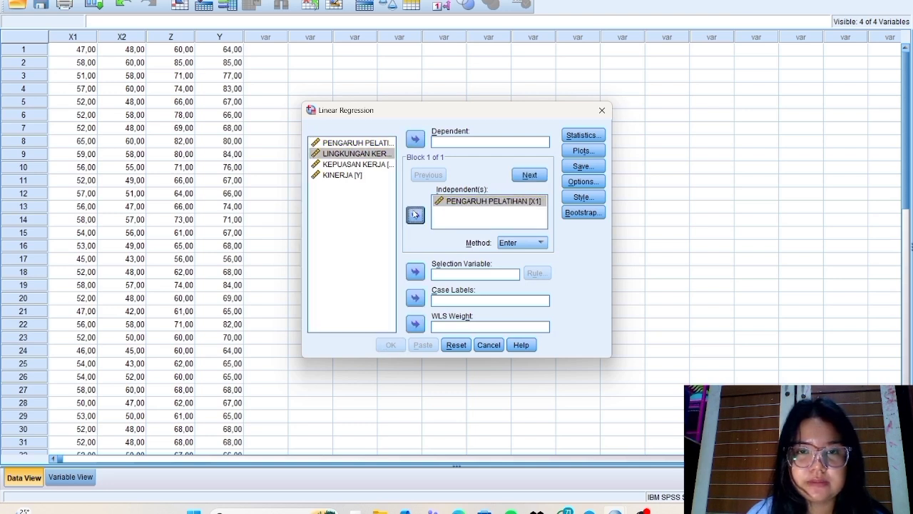
{"action": "left_click", "coordinate": [385, 165]}
{"action": "left_click", "coordinate": [412, 143]}
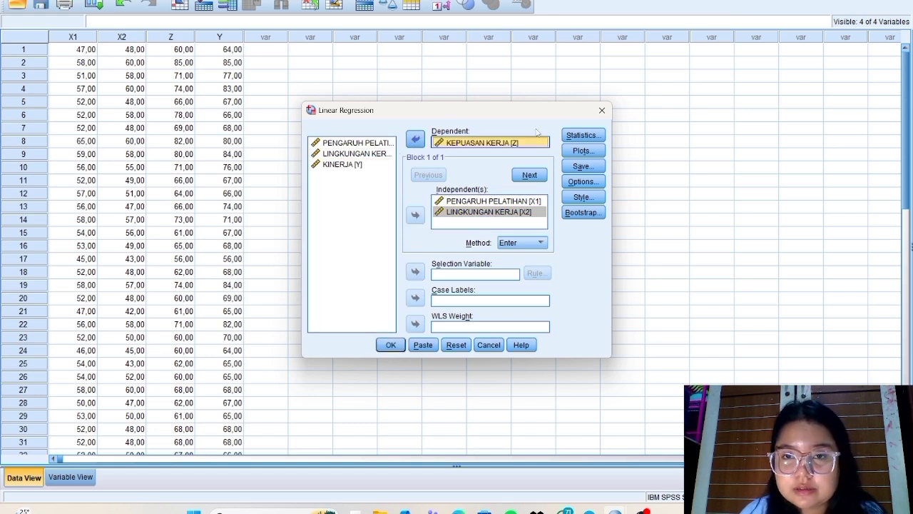
Add collinearity diagnostics and the Durbin-Watson residual test to the regression statistics.
{"action": "left_click", "coordinate": [576, 136]}
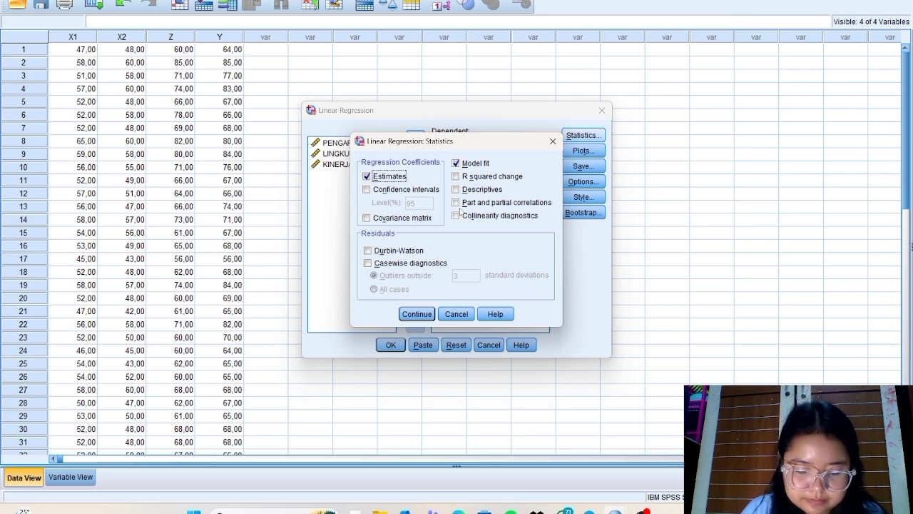
{"action": "left_click", "coordinate": [461, 218]}
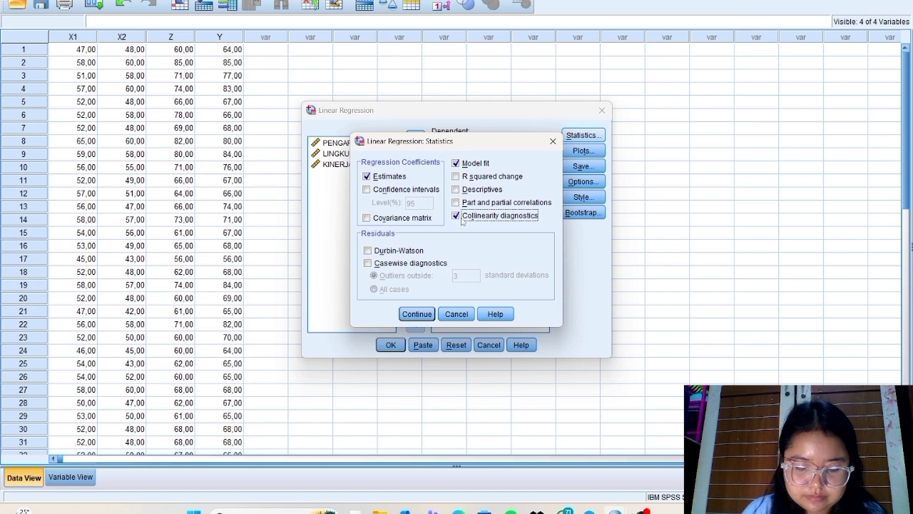
{"action": "left_click", "coordinate": [367, 251]}
{"action": "left_click", "coordinate": [430, 316]}
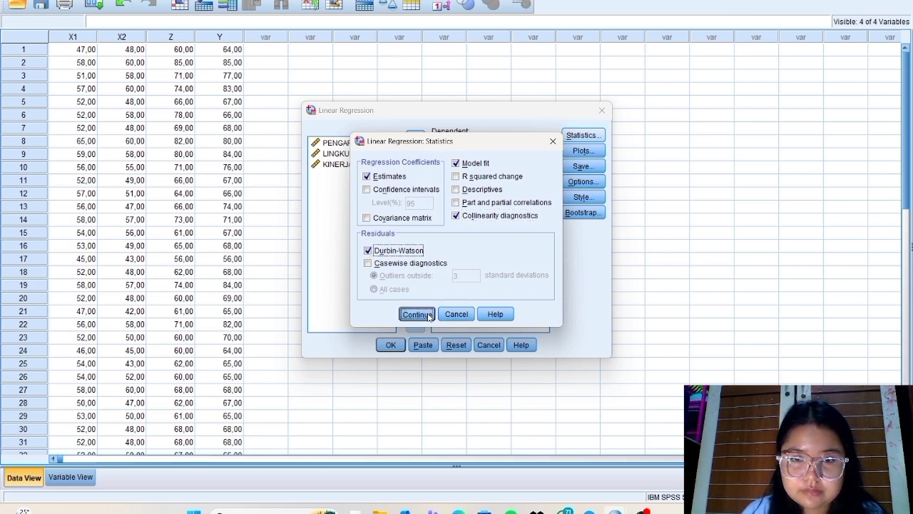
Request a scatterplot of *SRESID on Y against *ZPRED on X, plus the histogram and normal probability plot of standardized residuals.
{"action": "left_click", "coordinate": [589, 152]}
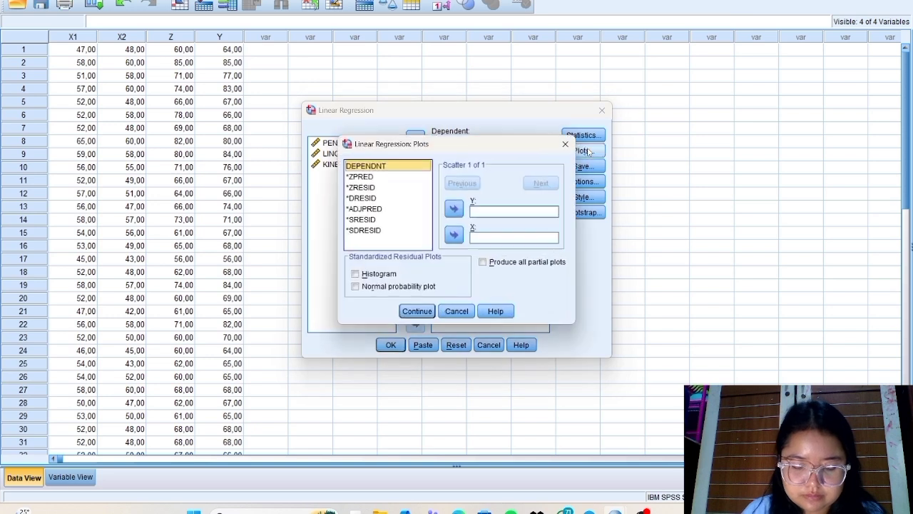
{"action": "left_click", "coordinate": [385, 220]}
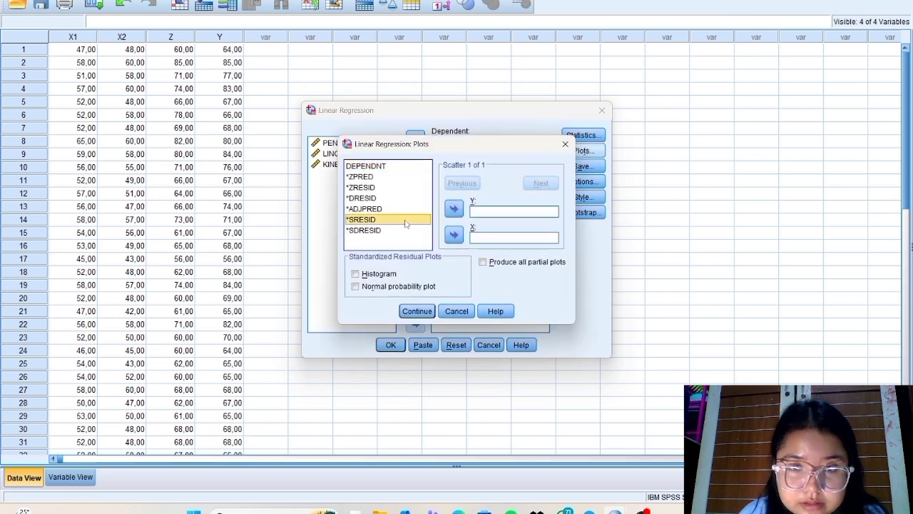
{"action": "left_click", "coordinate": [454, 208]}
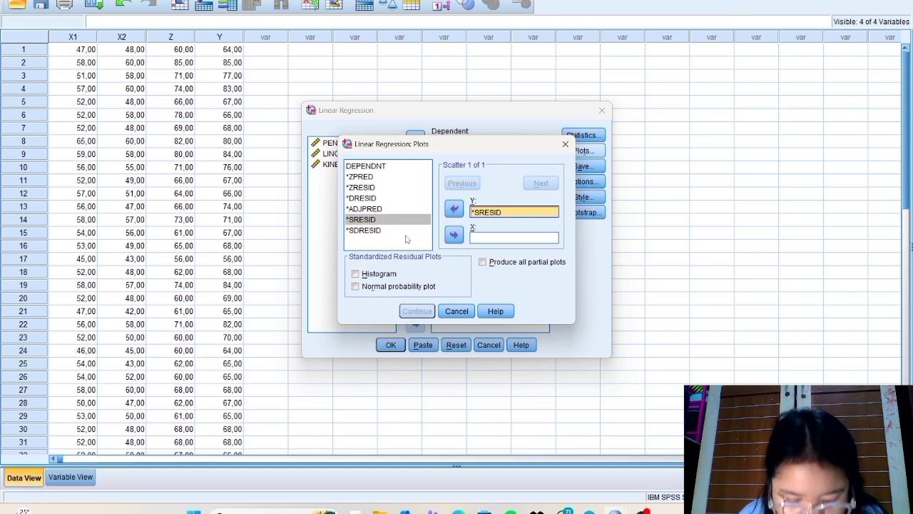
{"action": "left_click", "coordinate": [373, 177]}
{"action": "left_click", "coordinate": [454, 234]}
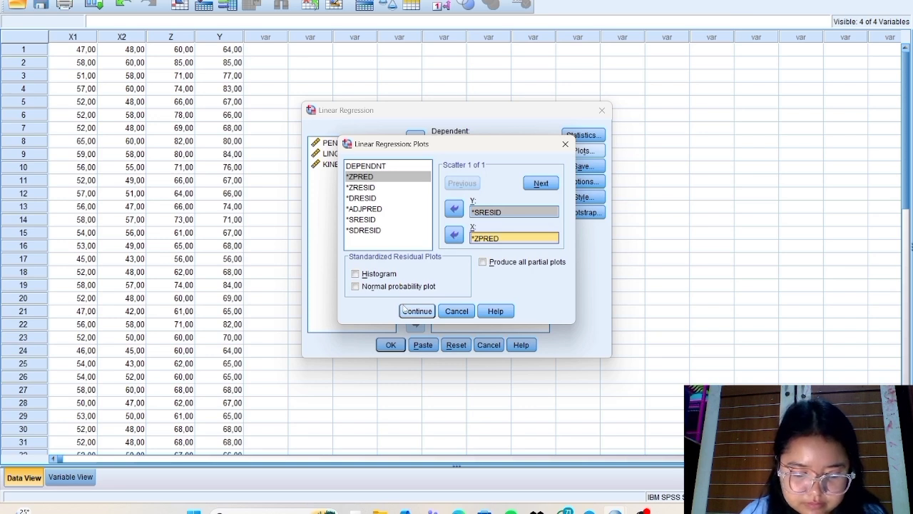
{"action": "left_click", "coordinate": [370, 274]}
{"action": "left_click", "coordinate": [373, 286]}
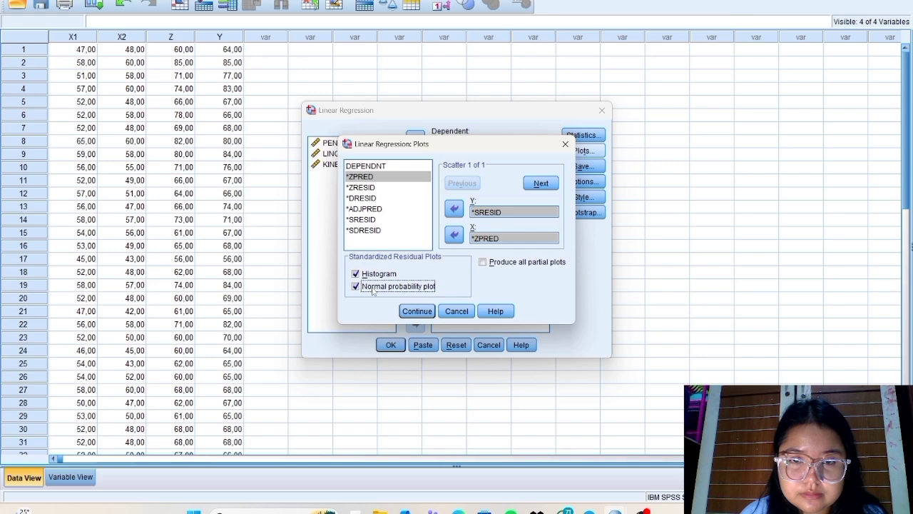
{"action": "left_click", "coordinate": [414, 312]}
Enable saving of unstandardized residuals and run the regression for KEPUASAN KERJA.
{"action": "left_click", "coordinate": [583, 167]}
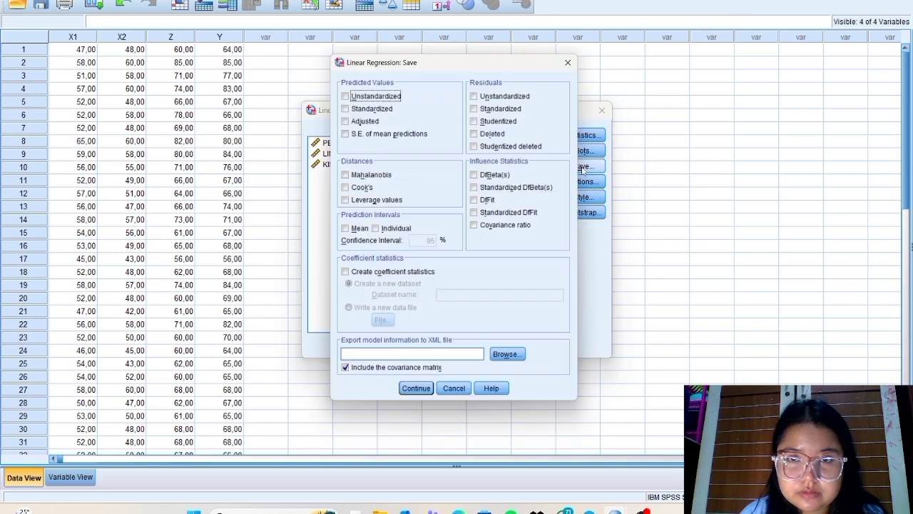
{"action": "left_click", "coordinate": [478, 92]}
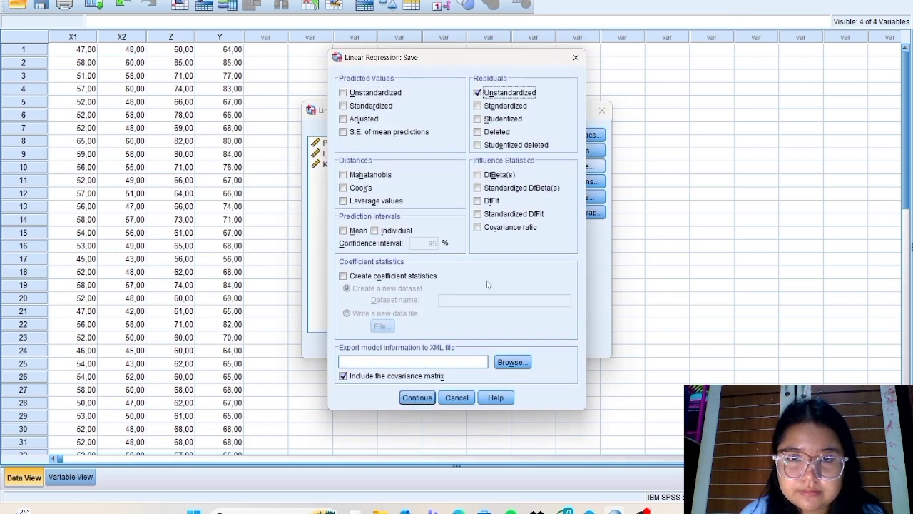
{"action": "left_click", "coordinate": [421, 397]}
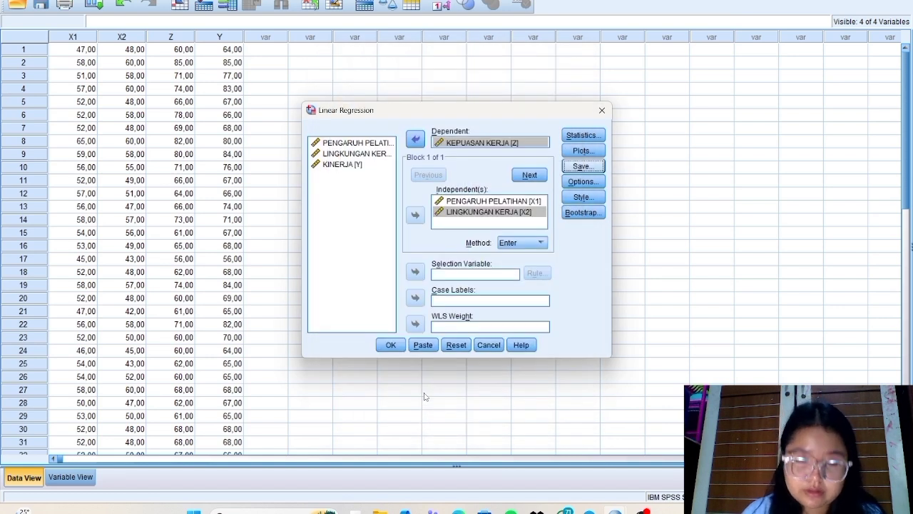
{"action": "left_click", "coordinate": [392, 346]}
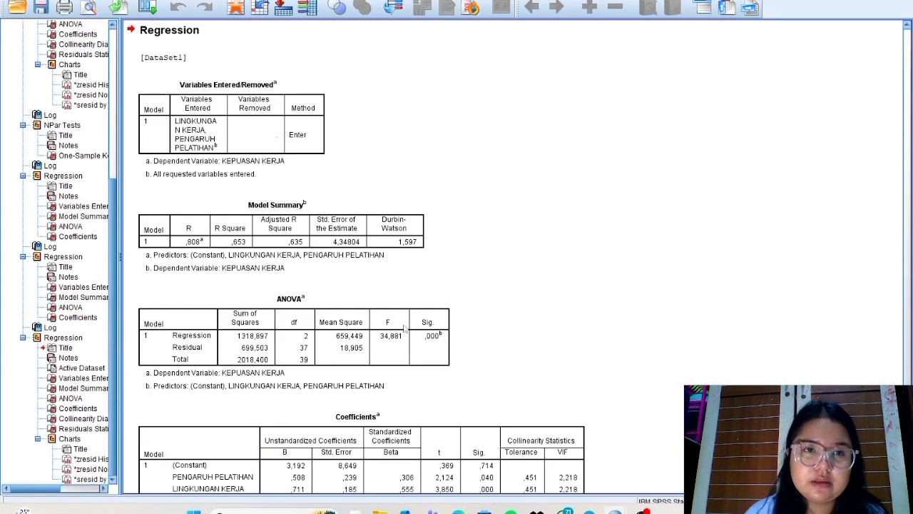
Review the regression output down to the residual scatterplot and return to the dataset.
{"action": "scroll", "coordinate": [394, 352], "scroll_direction": "down", "scroll_amount": 15}
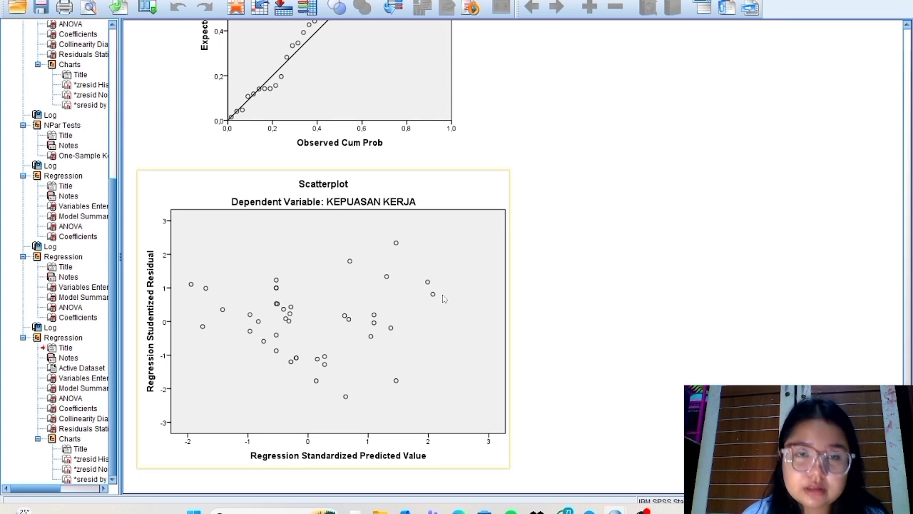
{"action": "key", "text": "super+Tab"}
{"action": "left_click", "coordinate": [532, 143]}
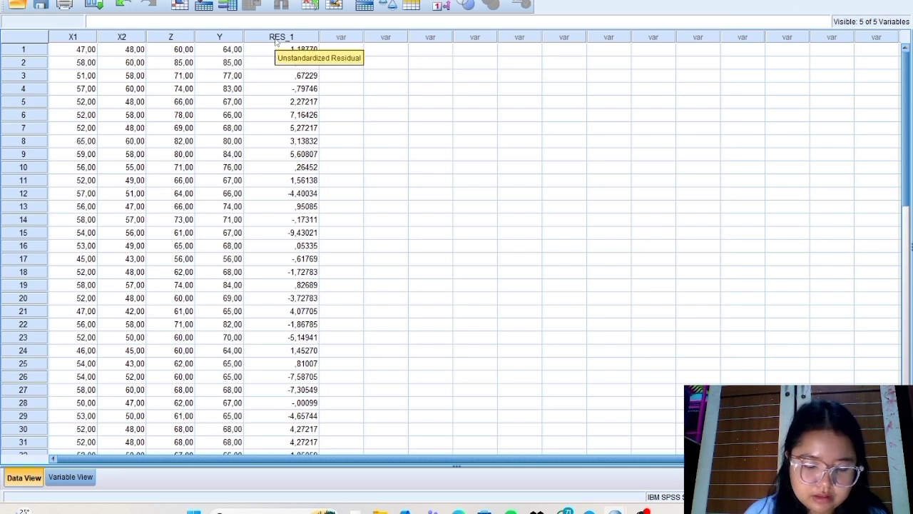
Set up a second linear regression with KINERJA [Y] as the dependent and KEPUASAN KERJA [Z] added to the independents X1 and X2.
{"action": "left_click", "coordinate": [175, 0]}
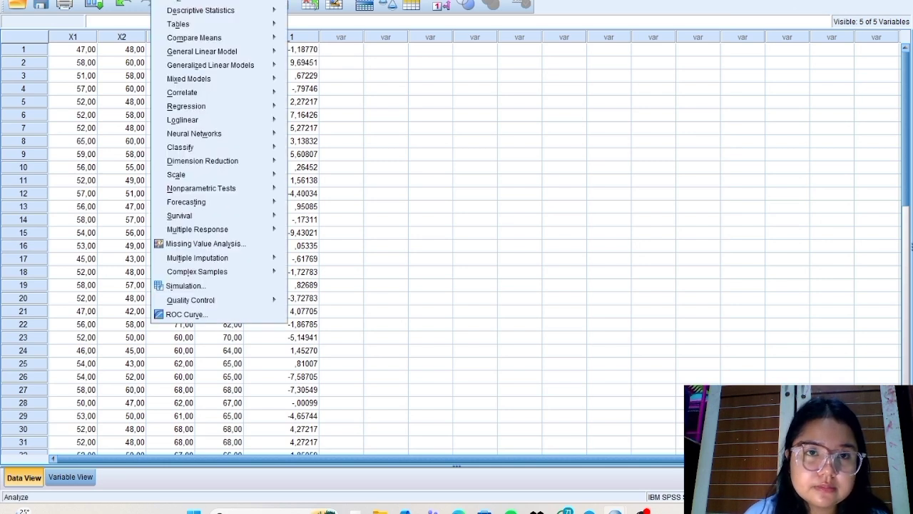
{"action": "mouse_move", "coordinate": [187, 108]}
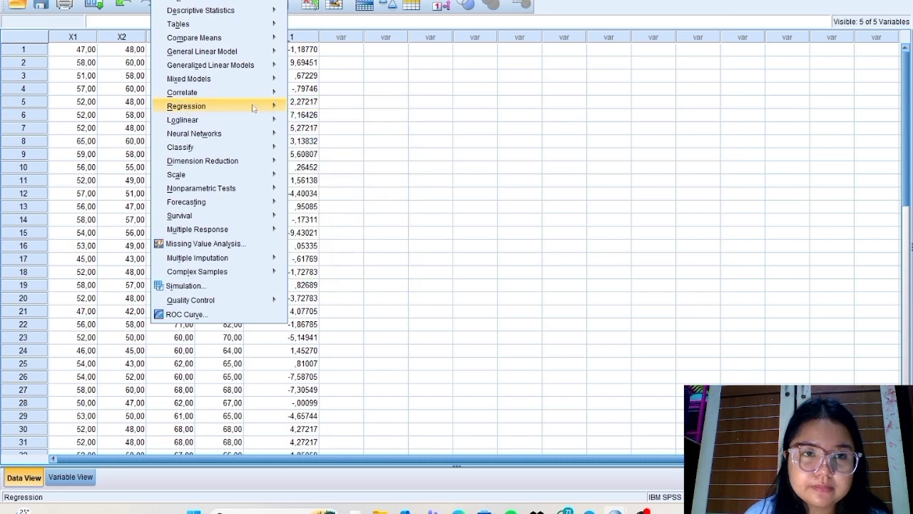
{"action": "mouse_move", "coordinate": [272, 107]}
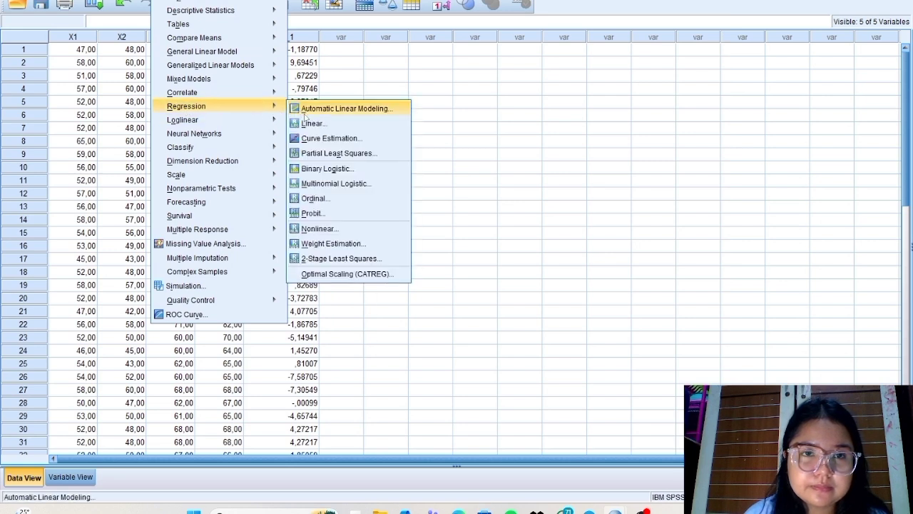
{"action": "left_click", "coordinate": [311, 124]}
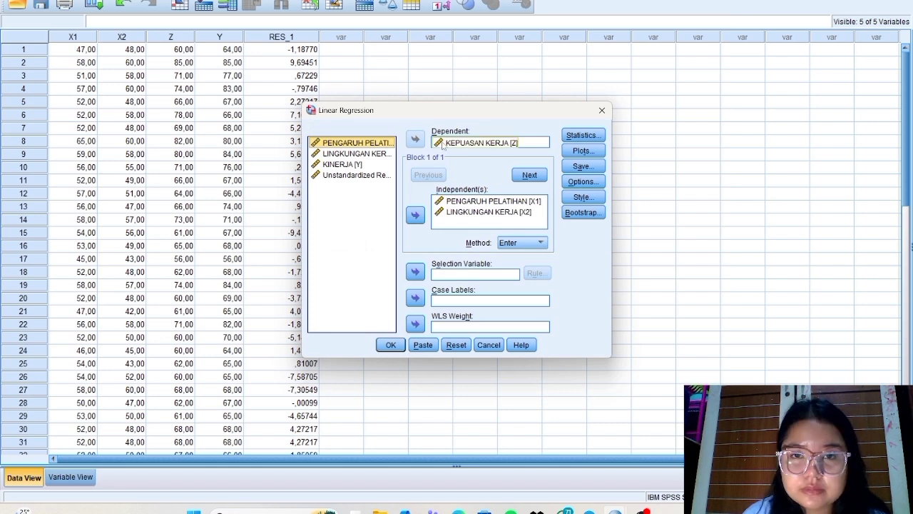
{"action": "left_click", "coordinate": [471, 143]}
{"action": "left_click", "coordinate": [415, 140]}
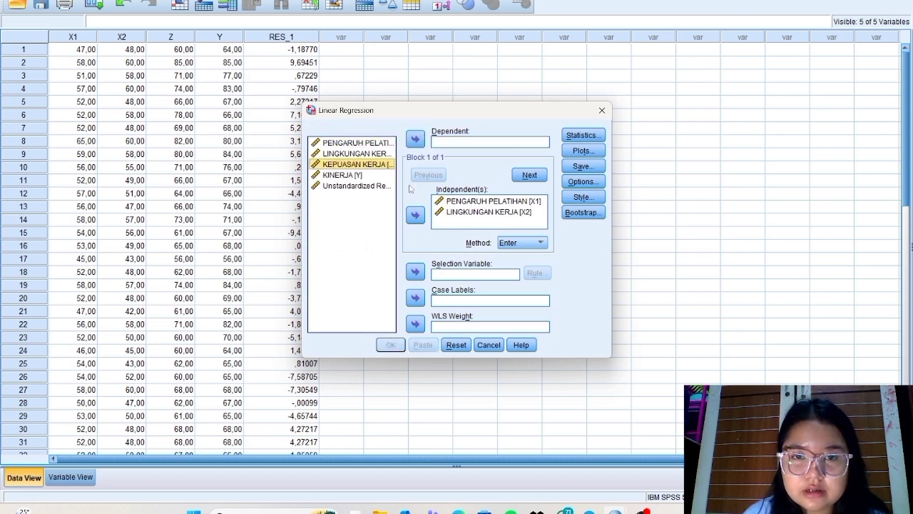
{"action": "left_click", "coordinate": [413, 215]}
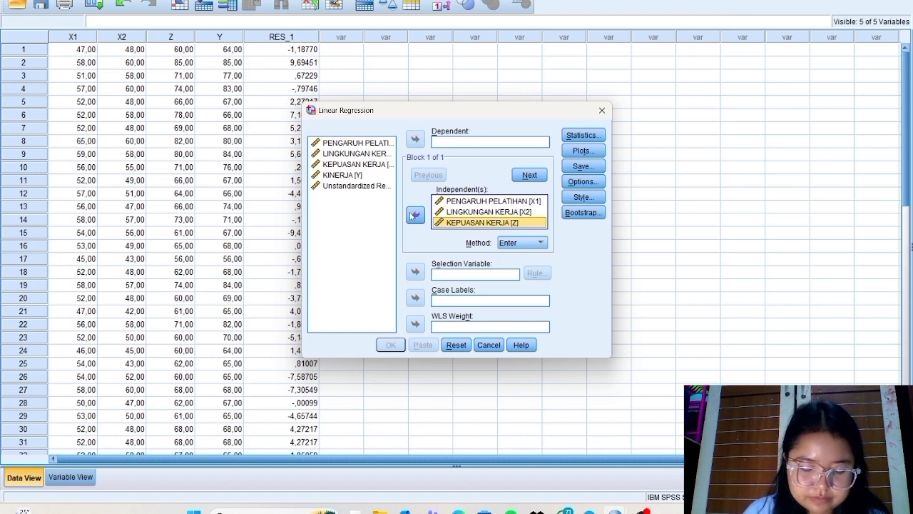
{"action": "left_click", "coordinate": [354, 177]}
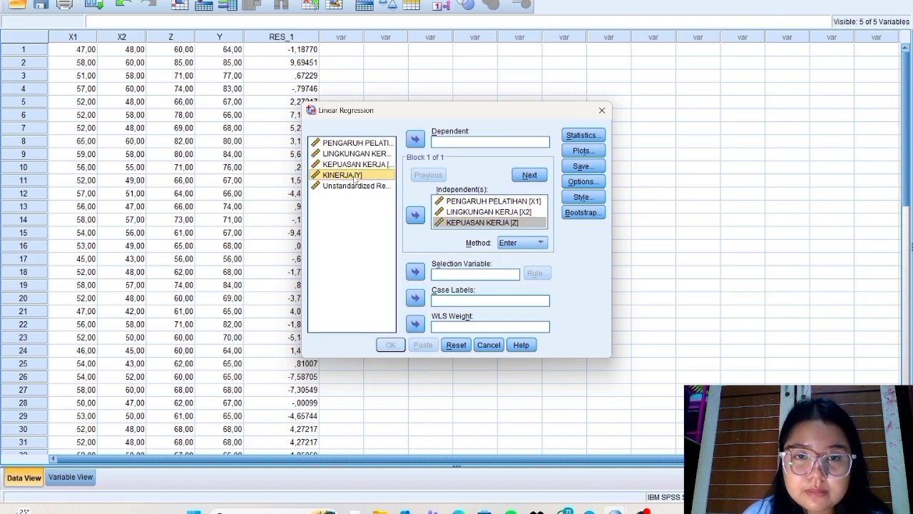
{"action": "left_click", "coordinate": [414, 140]}
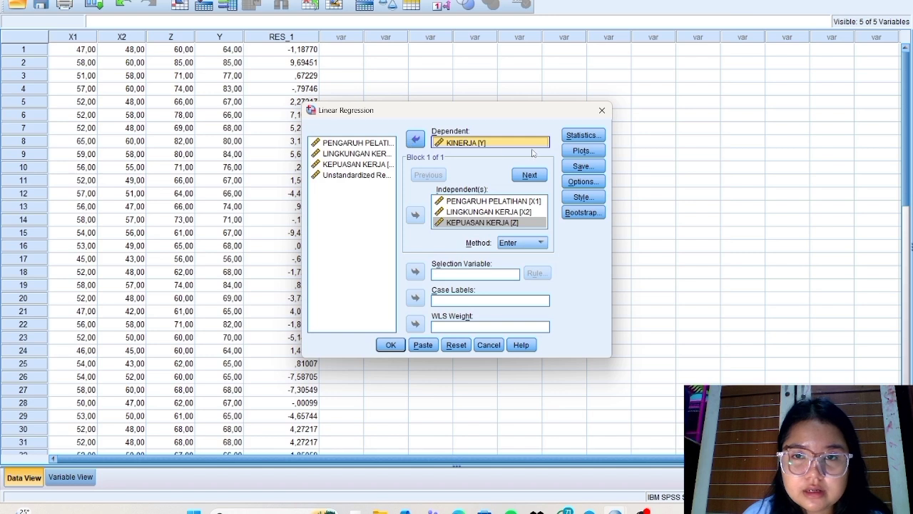
Keep the existing statistics options, run the regression for KINERJA and review its output down to the scatterplot.
{"action": "left_click", "coordinate": [583, 135]}
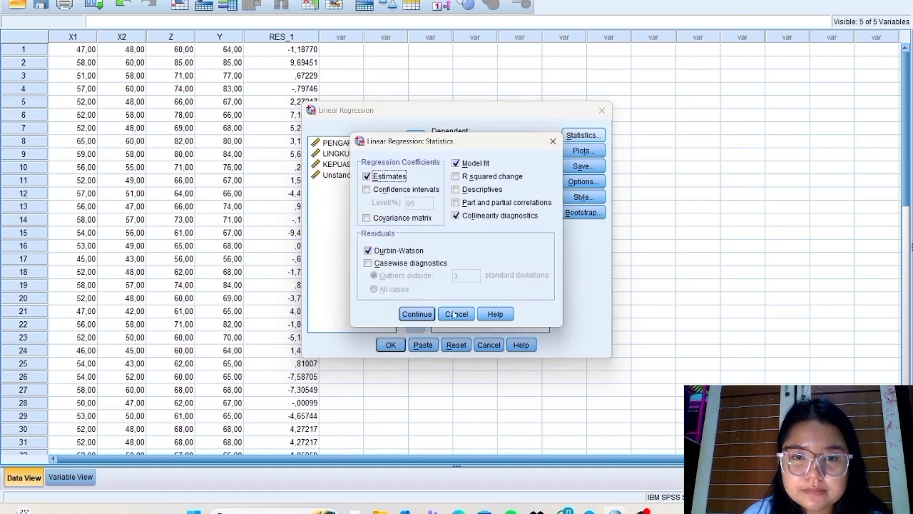
{"action": "left_click", "coordinate": [418, 315]}
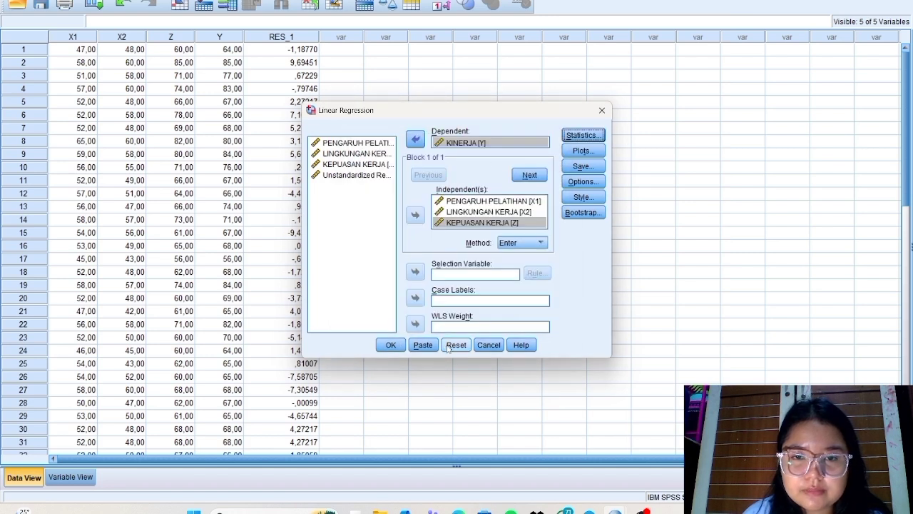
{"action": "left_click", "coordinate": [396, 347]}
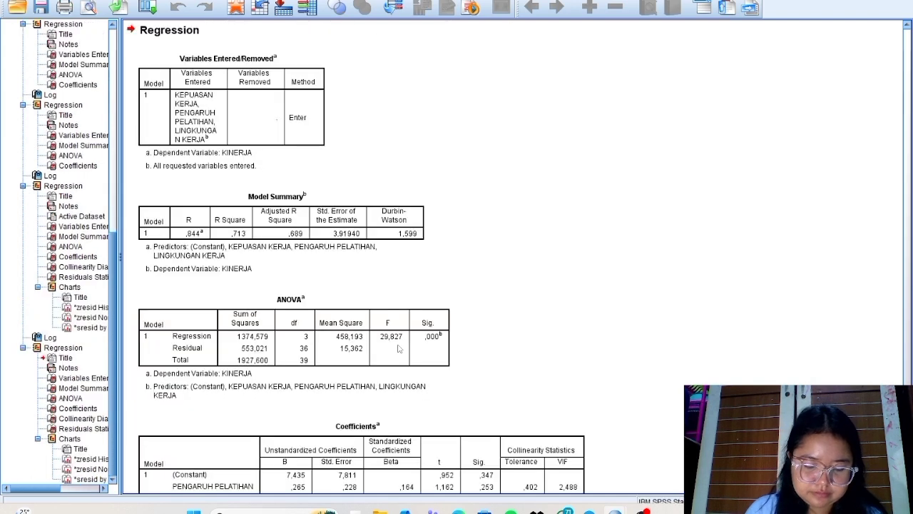
{"action": "scroll", "coordinate": [357, 357], "scroll_direction": "down", "scroll_amount": 20}
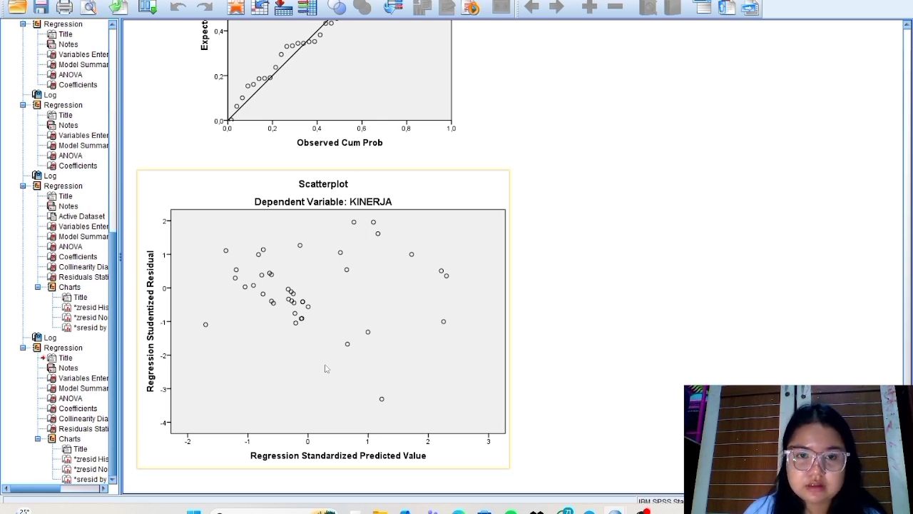
Run a one-sample Kolmogorov-Smirnov test on the dataset's first unstandardized residual (RES_1) against the normal distribution.
{"action": "key", "text": "super+Tab"}
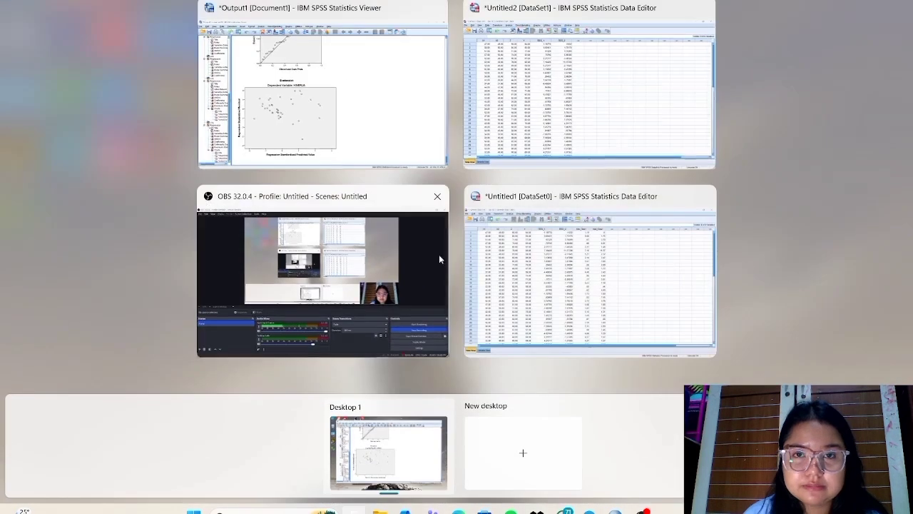
{"action": "left_click", "coordinate": [546, 161]}
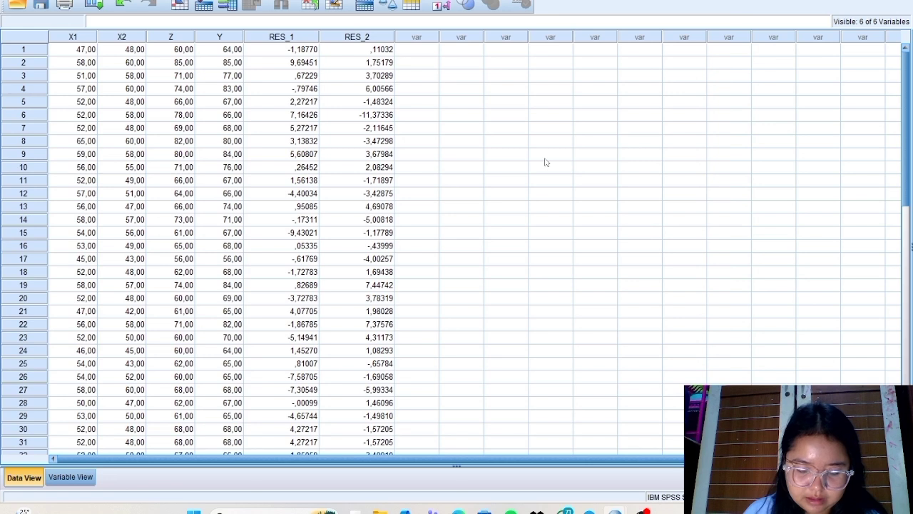
{"action": "key", "text": "alt+a"}
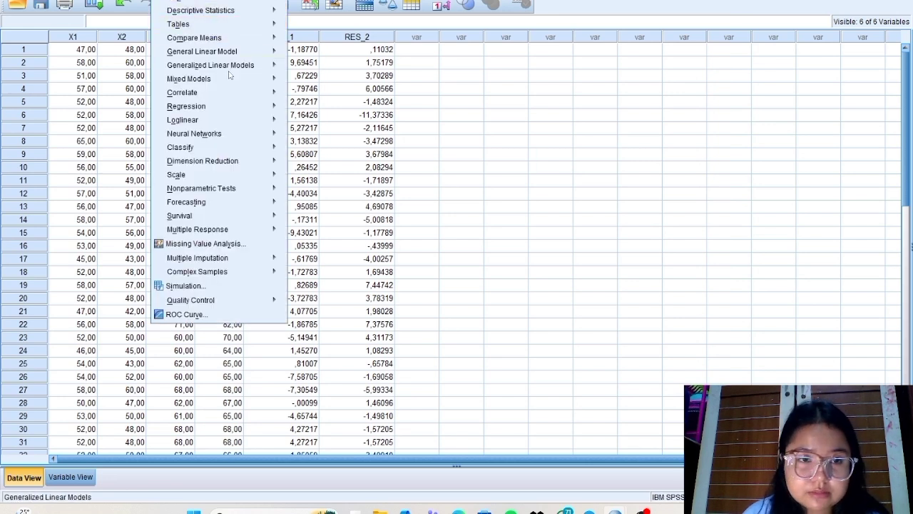
{"action": "mouse_move", "coordinate": [218, 193]}
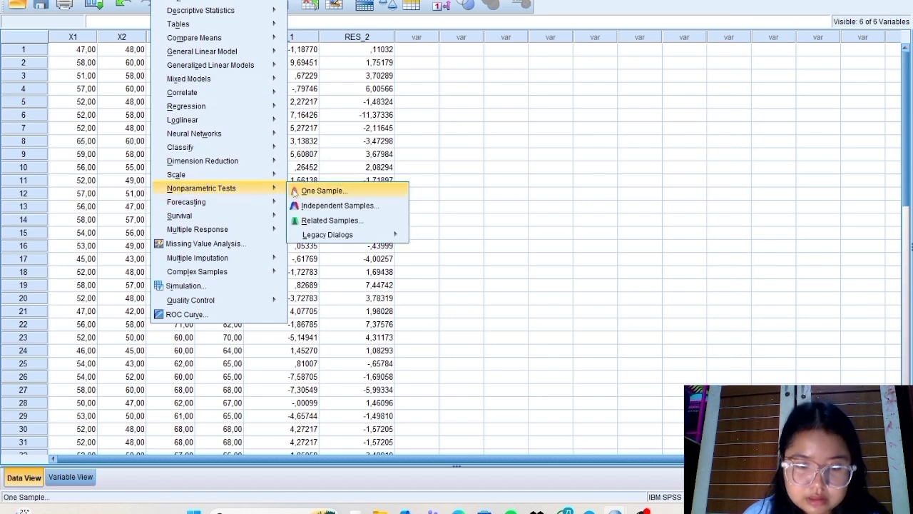
{"action": "mouse_move", "coordinate": [312, 237]}
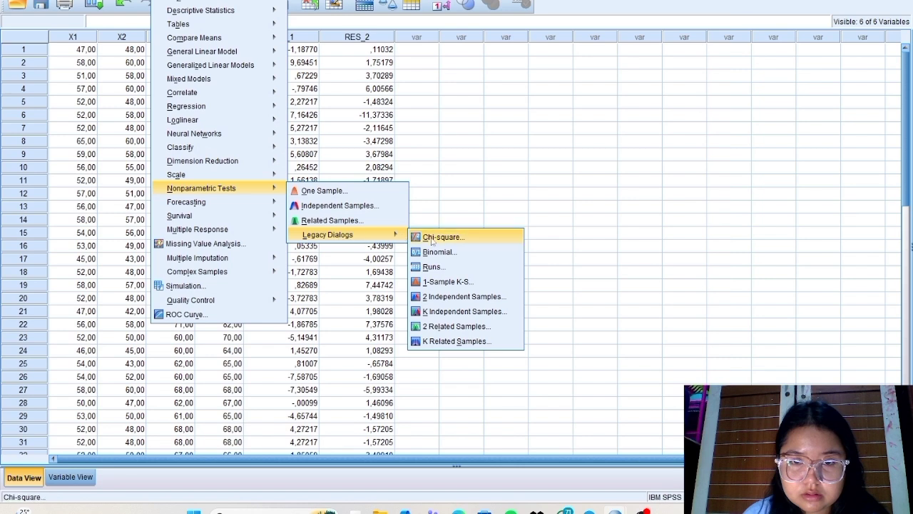
{"action": "left_click", "coordinate": [447, 282]}
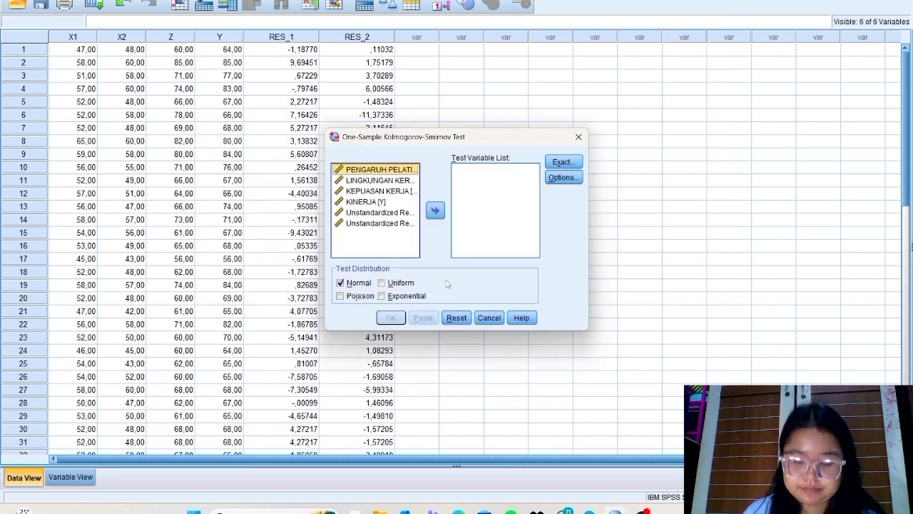
{"action": "left_click", "coordinate": [397, 223]}
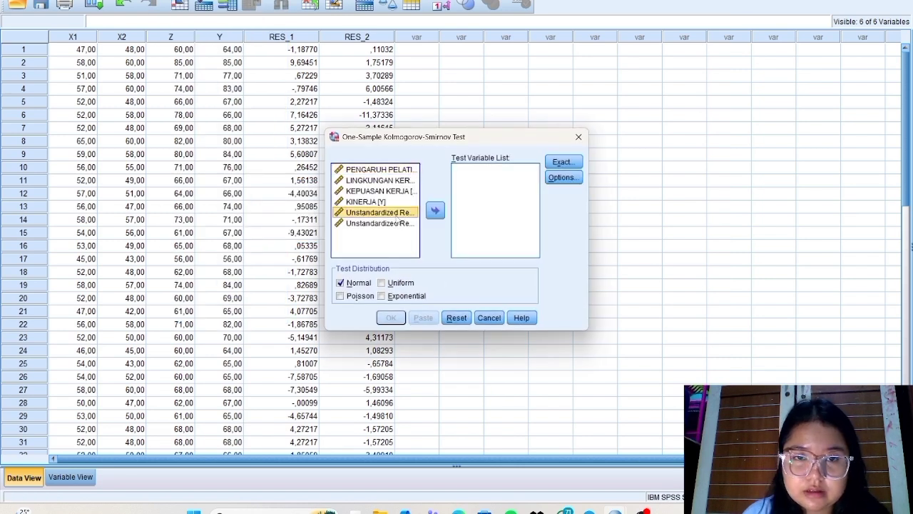
{"action": "left_click", "coordinate": [436, 213]}
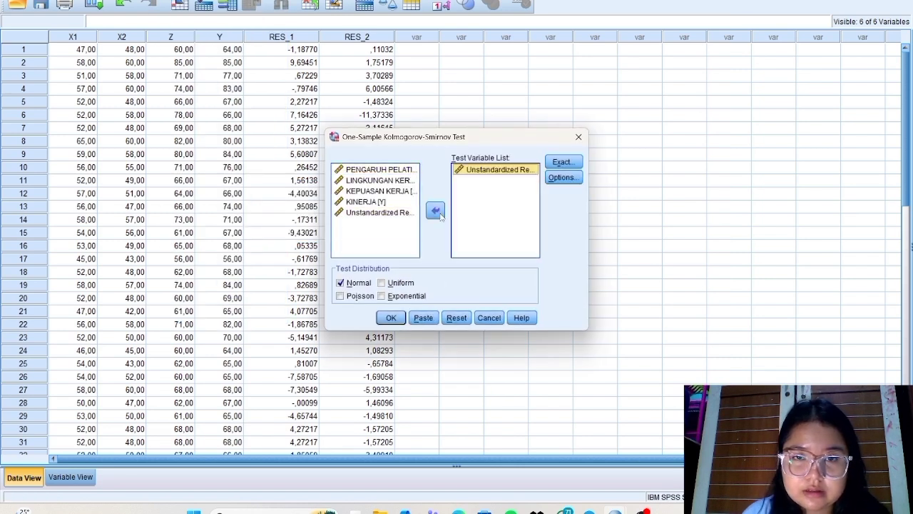
{"action": "left_click", "coordinate": [403, 319]}
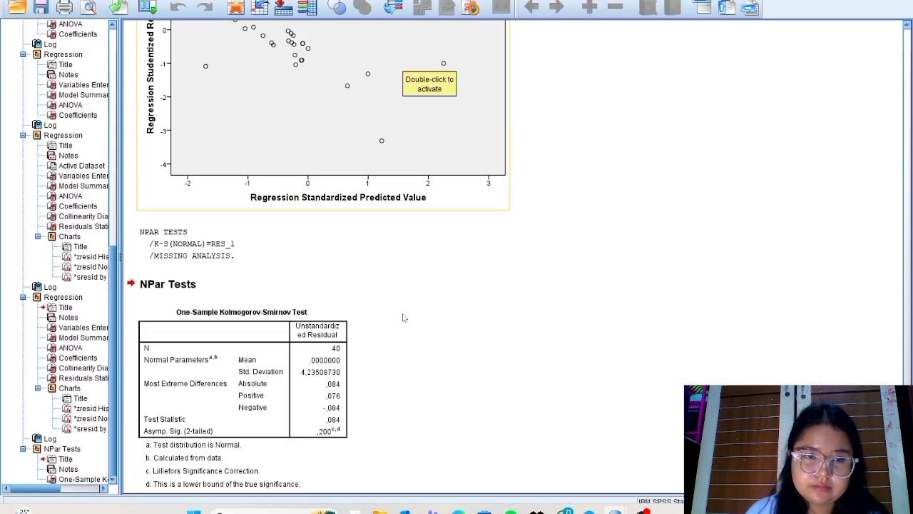
{"action": "scroll", "coordinate": [249, 364], "scroll_direction": "down", "scroll_amount": 1}
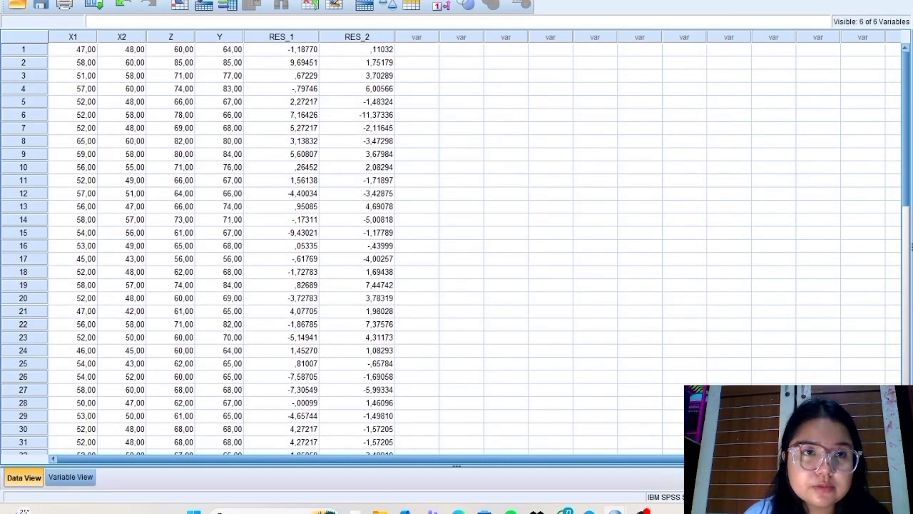
Start computing a new variable in the dataset with the target name Abs_Res1.
{"action": "left_click", "coordinate": [125, 0]}
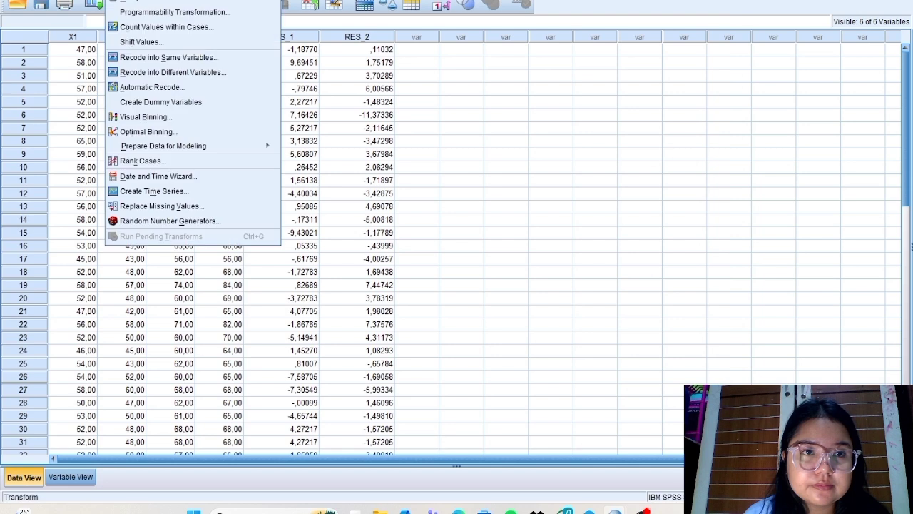
{"action": "left_click", "coordinate": [142, 2]}
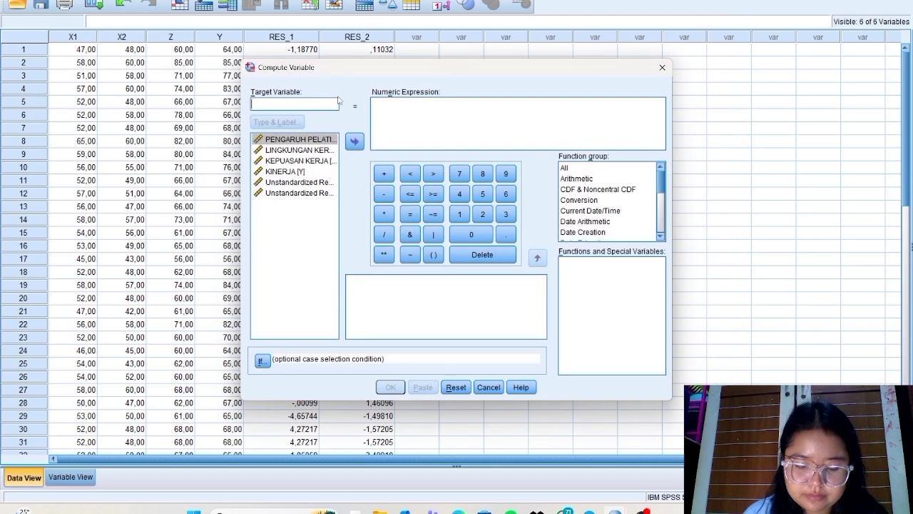
{"action": "type", "text": "aB"}
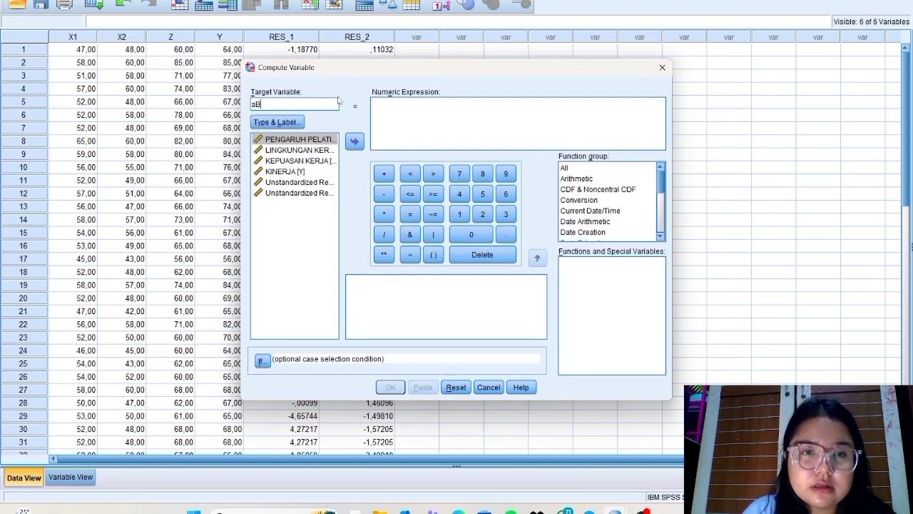
{"action": "key", "text": "BackSpace"}
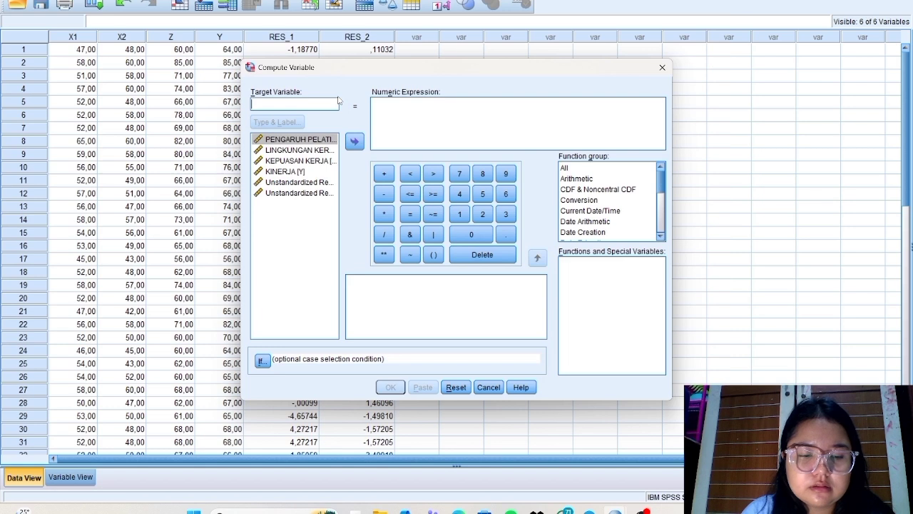
{"action": "type", "text": "Abs_"}
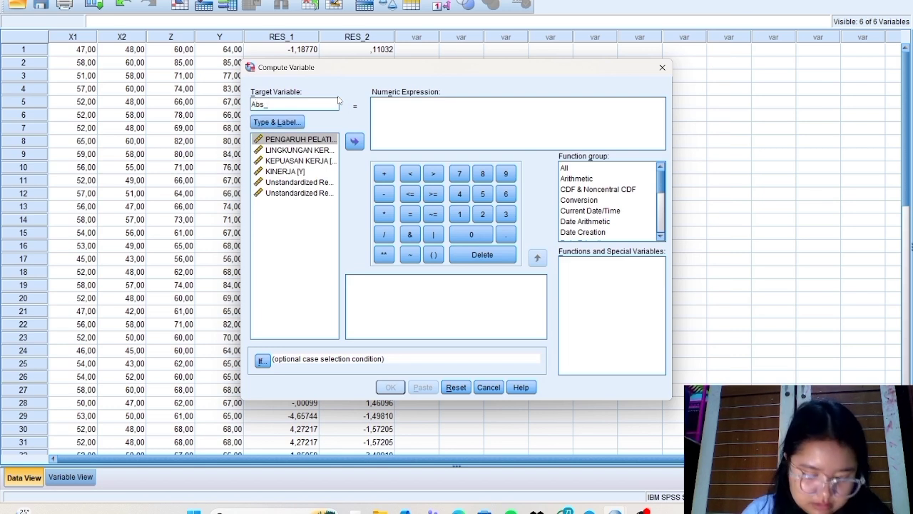
{"action": "type", "text": "s1"}
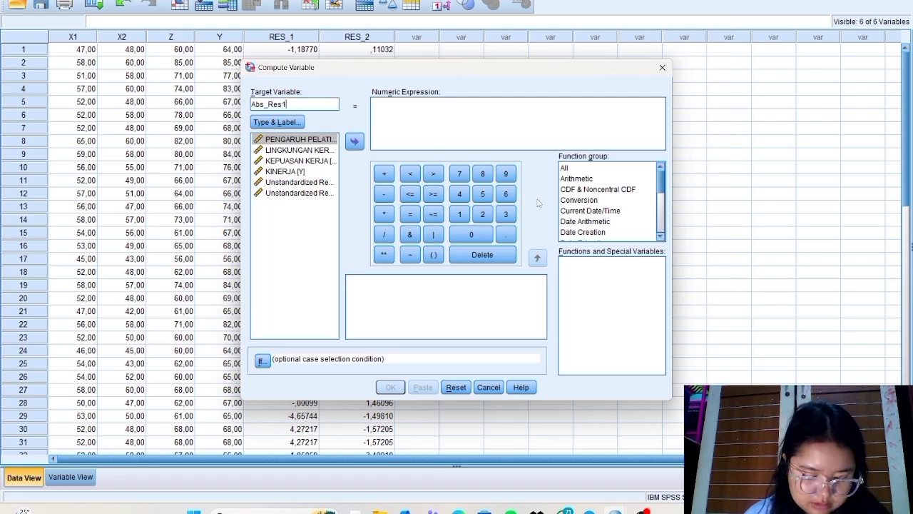
Define Abs_Res1 as the absolute value of the first residual, ABS(RES_1), and run the computation.
{"action": "left_click", "coordinate": [580, 171]}
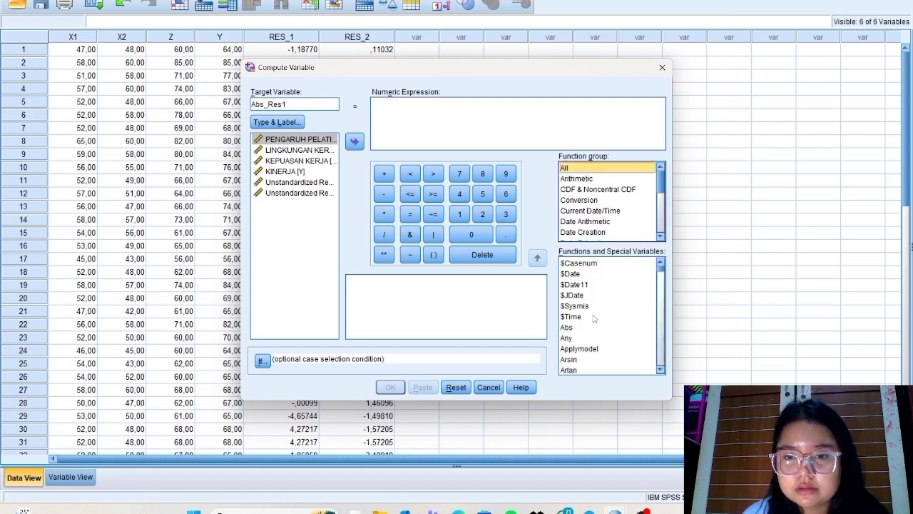
{"action": "left_click", "coordinate": [570, 330]}
{"action": "left_click", "coordinate": [570, 328]}
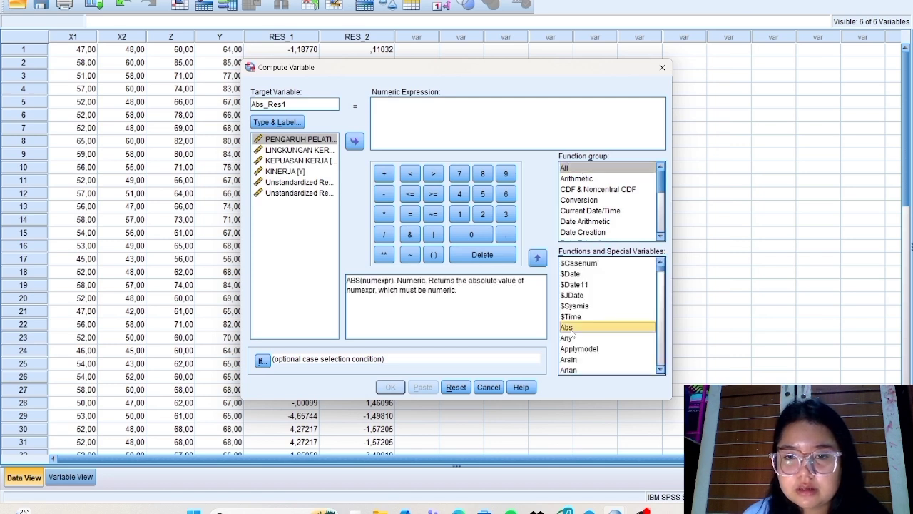
{"action": "left_click", "coordinate": [538, 259]}
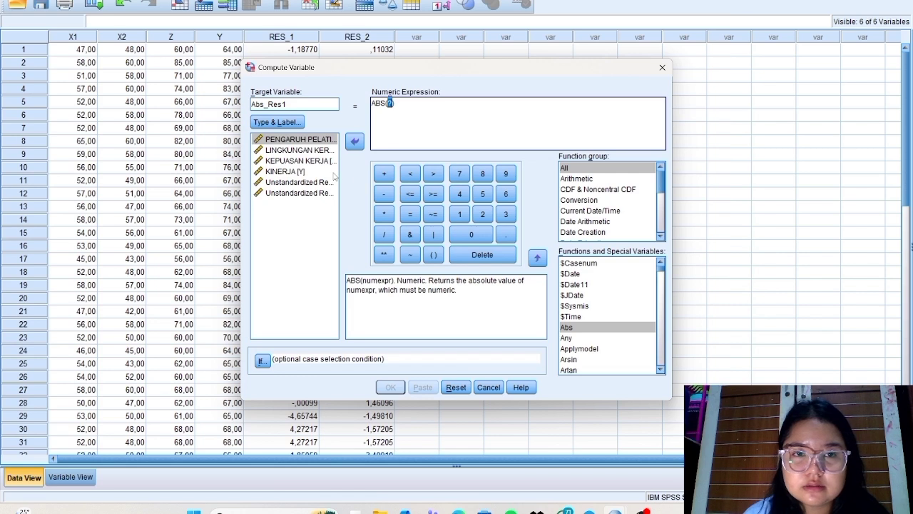
{"action": "left_click", "coordinate": [311, 182]}
{"action": "left_click", "coordinate": [311, 183]}
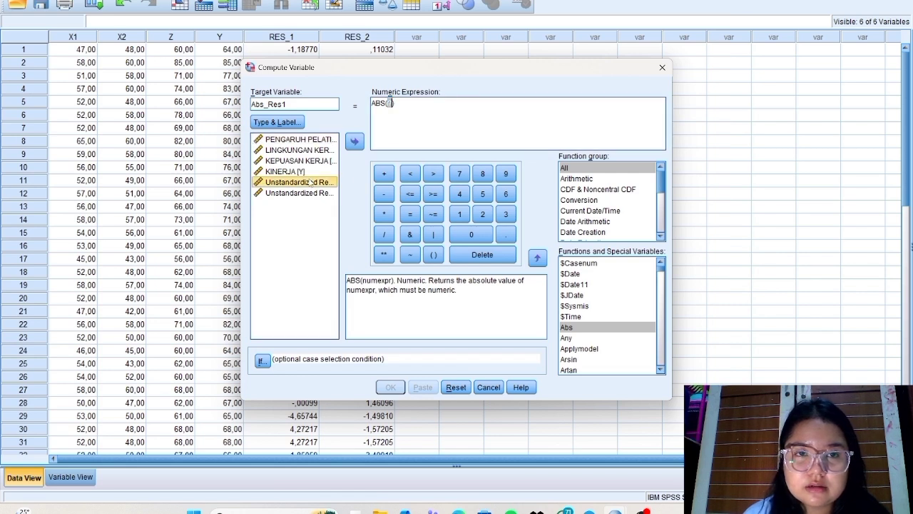
{"action": "left_click", "coordinate": [353, 147]}
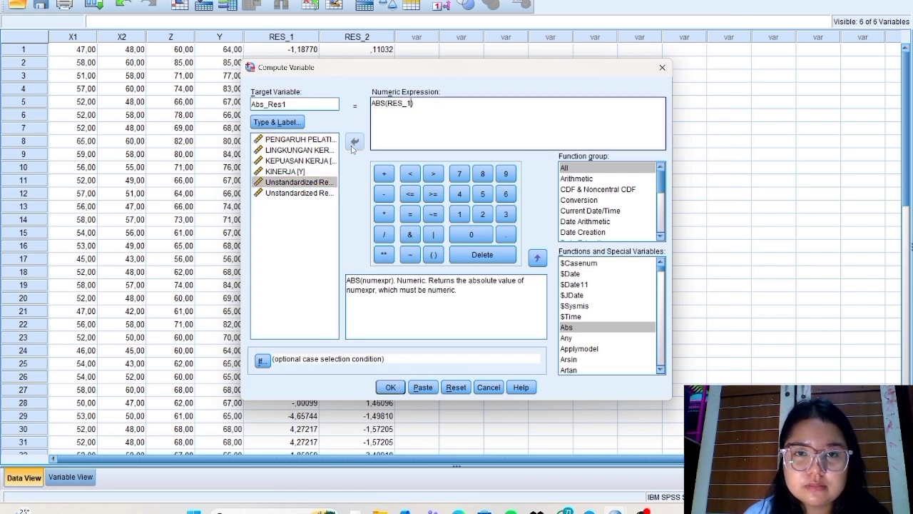
{"action": "left_click", "coordinate": [399, 390]}
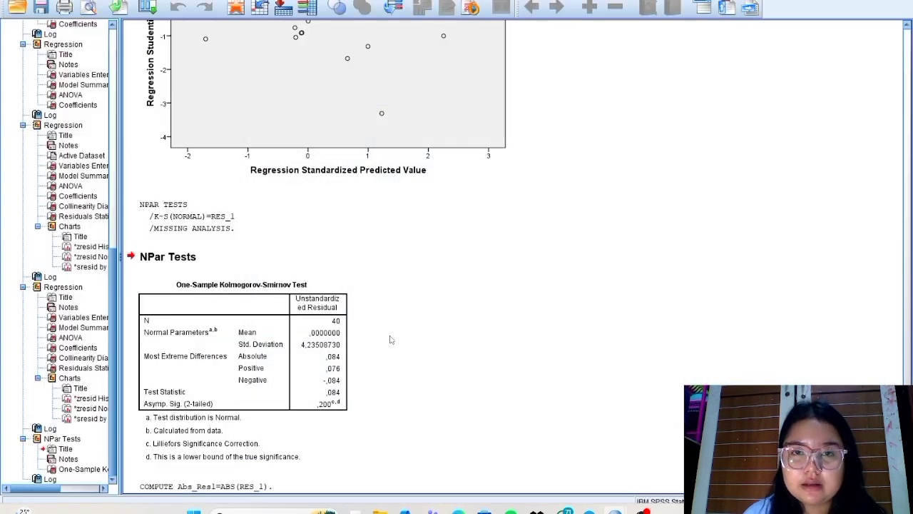
{"action": "scroll", "coordinate": [418, 318], "scroll_direction": "up", "scroll_amount": 3}
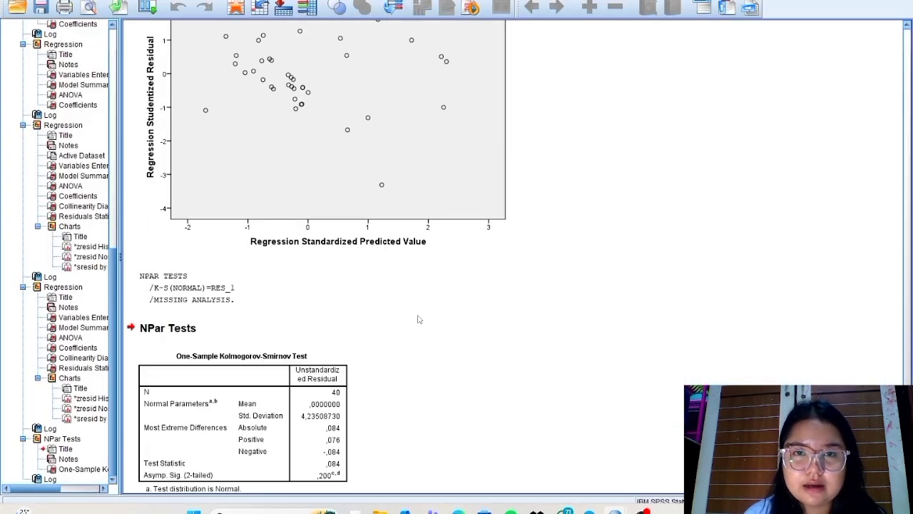
Set up a linear regression on the dataset with Abs_Res1 as the dependent and only X1 and X2 as independents.
{"action": "key", "text": "super+Tab"}
{"action": "left_click", "coordinate": [607, 116]}
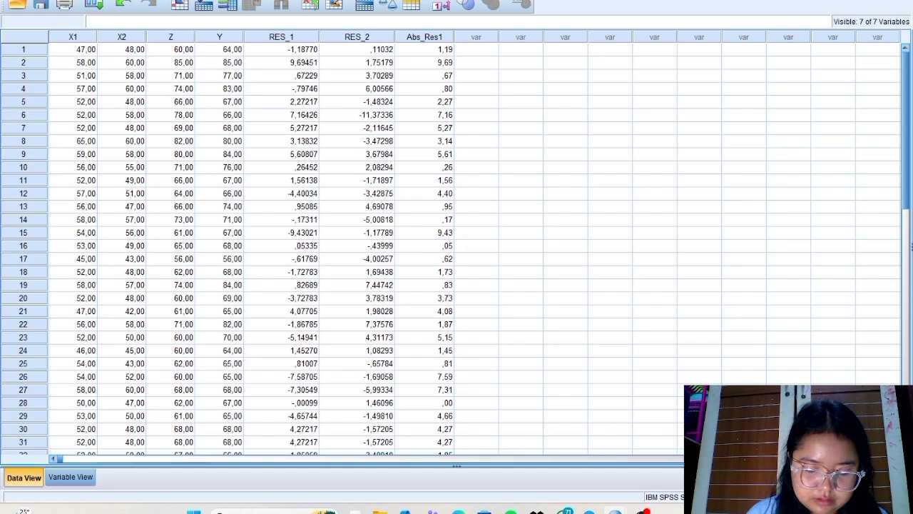
{"action": "key", "text": "alt+a"}
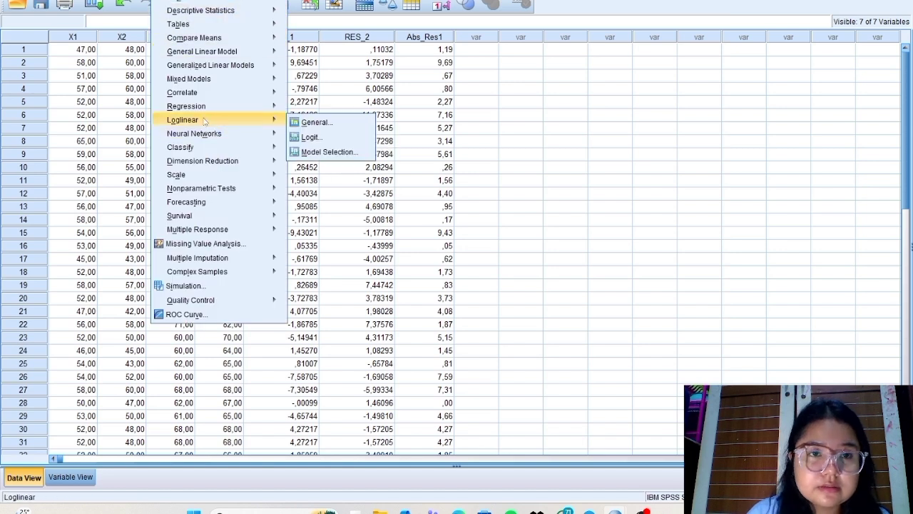
{"action": "mouse_move", "coordinate": [284, 112]}
{"action": "left_click", "coordinate": [310, 124]}
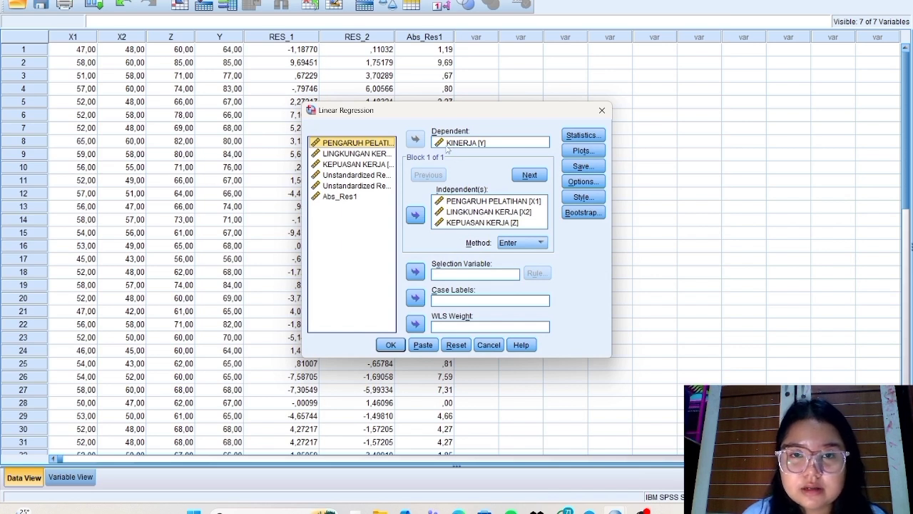
{"action": "left_click", "coordinate": [463, 143]}
{"action": "left_click", "coordinate": [416, 140]}
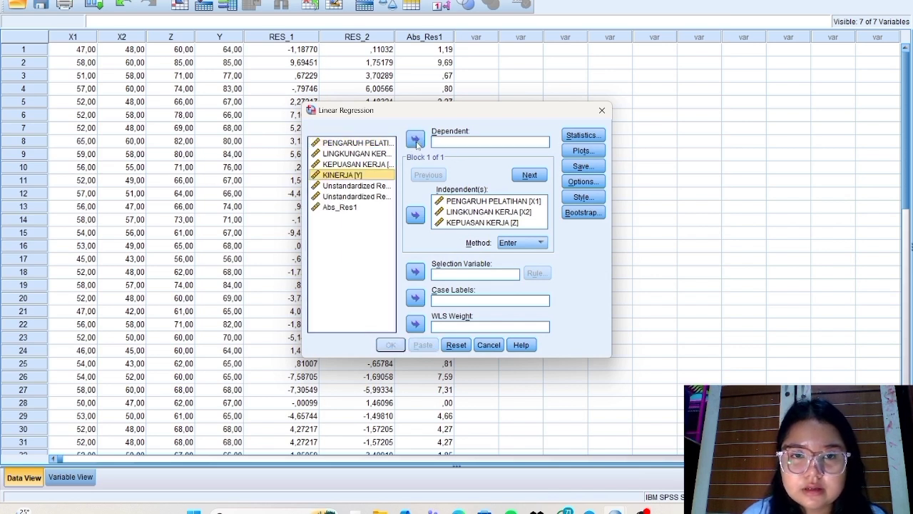
{"action": "left_click", "coordinate": [351, 207]}
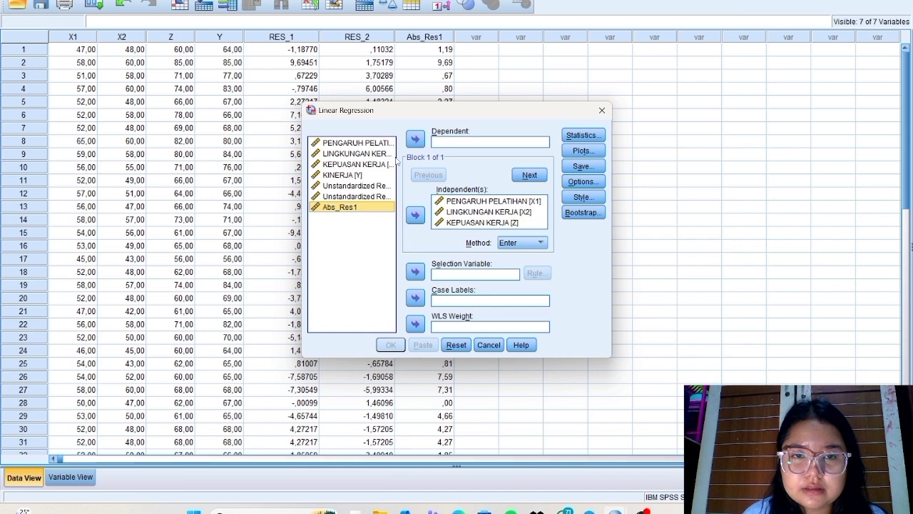
{"action": "left_click", "coordinate": [416, 142]}
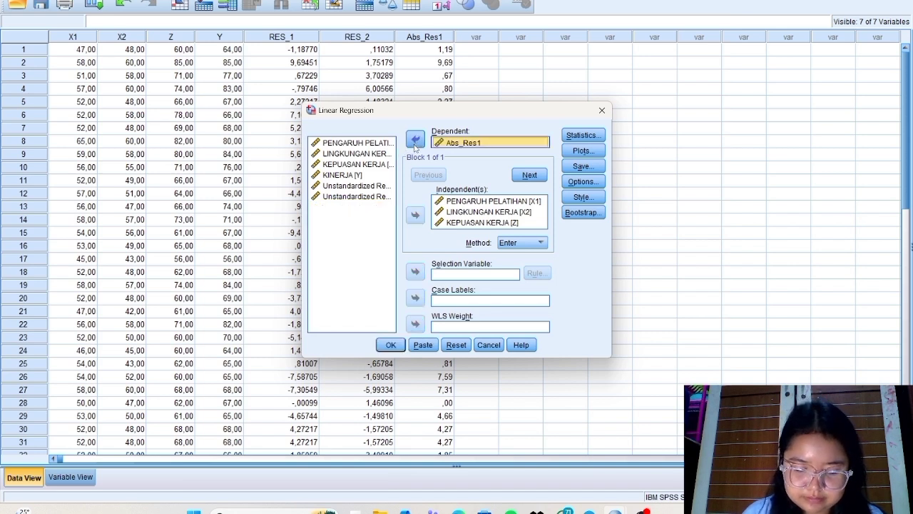
{"action": "left_click", "coordinate": [460, 223]}
{"action": "left_click", "coordinate": [414, 215]}
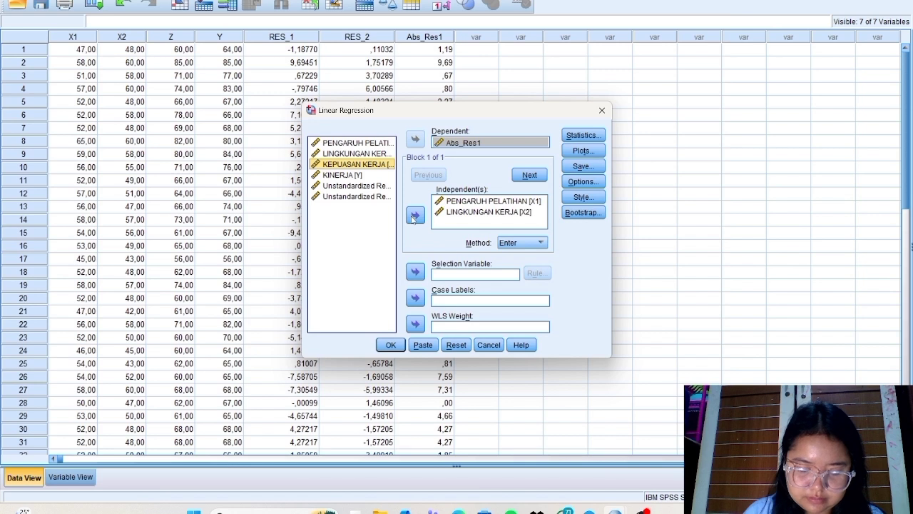
Turn off collinearity diagnostics and Durbin-Watson in the regression statistics, leaving only estimates and model fit.
{"action": "left_click", "coordinate": [575, 139]}
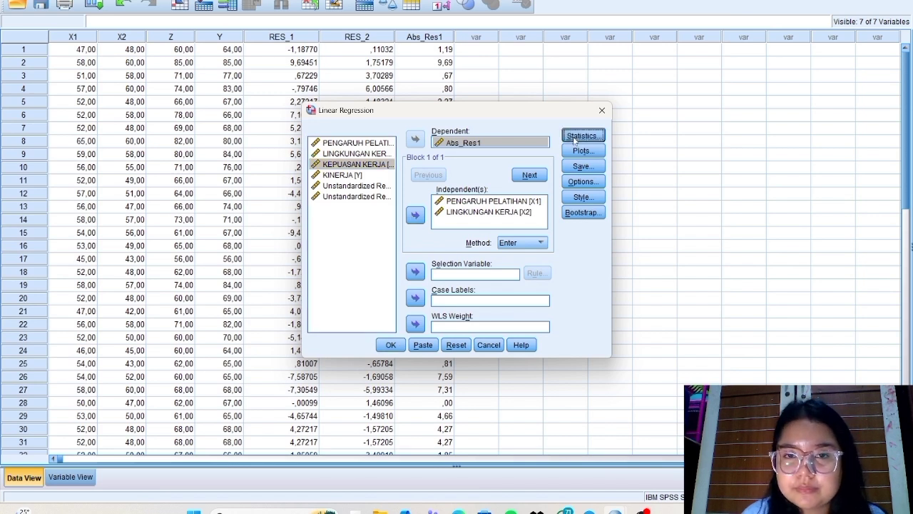
{"action": "left_click", "coordinate": [457, 215]}
{"action": "left_click", "coordinate": [457, 216]}
{"action": "left_click", "coordinate": [368, 250]}
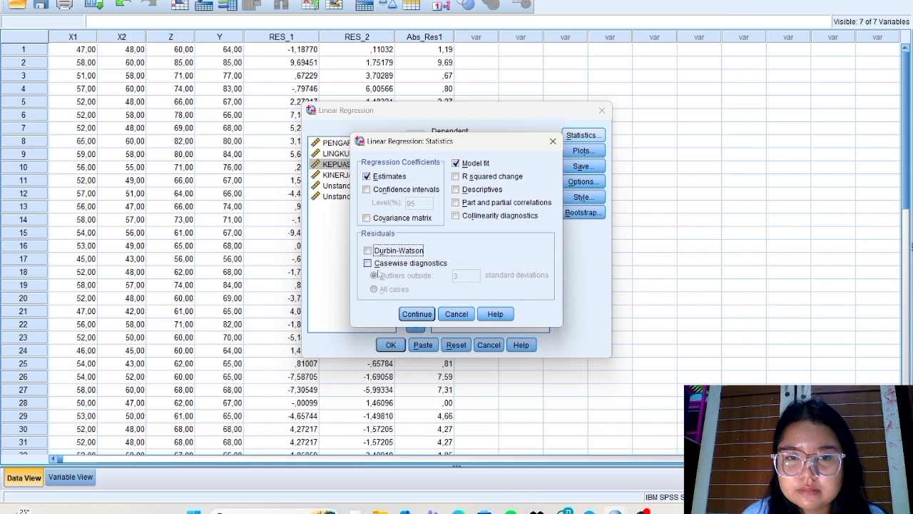
{"action": "left_click", "coordinate": [409, 314]}
Remove the *SRESID by *ZPRED scatterplot, histogram and normal probability plot, and turn off saving unstandardized residuals for the regression.
{"action": "left_click", "coordinate": [582, 150]}
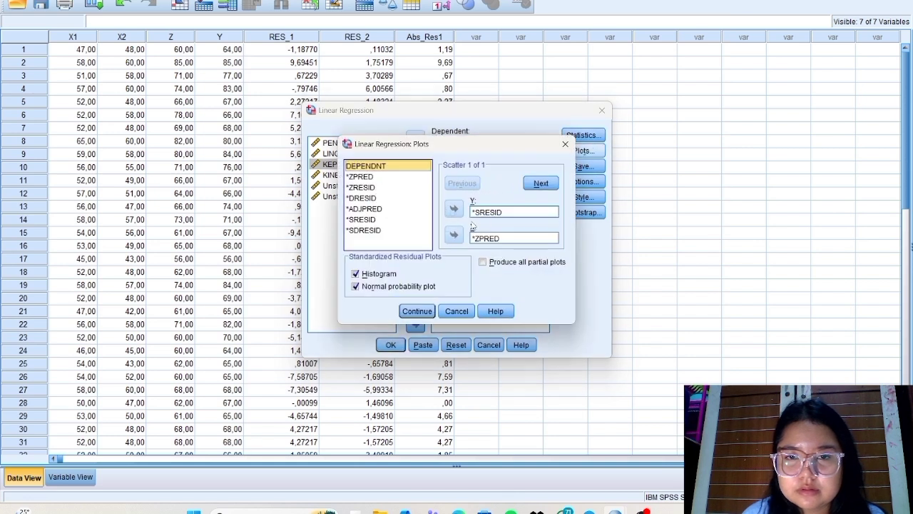
{"action": "left_click", "coordinate": [476, 214]}
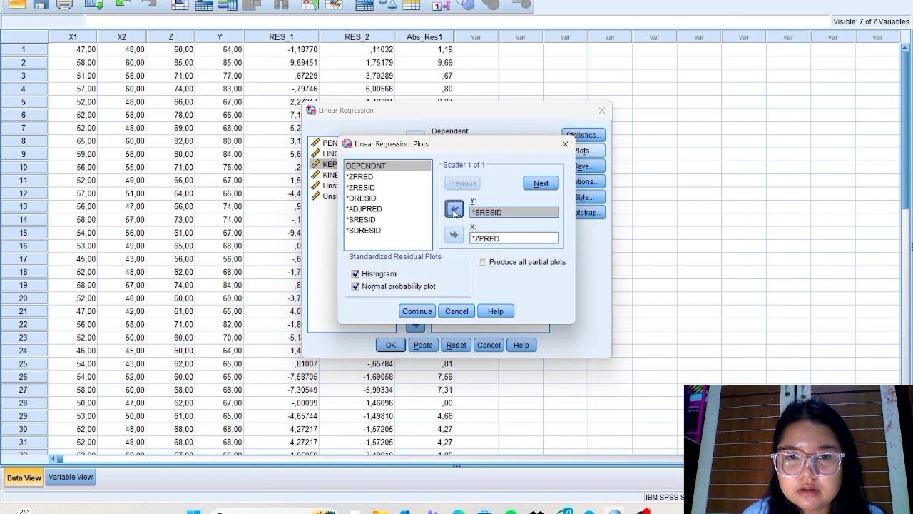
{"action": "left_click", "coordinate": [455, 208]}
{"action": "left_click", "coordinate": [484, 238]}
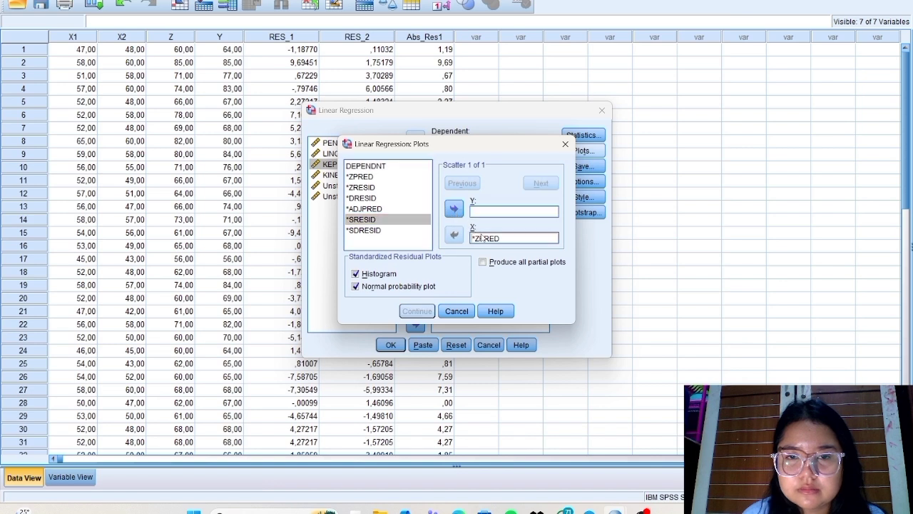
{"action": "left_click", "coordinate": [457, 235]}
{"action": "left_click", "coordinate": [356, 273]}
{"action": "left_click", "coordinate": [355, 285]}
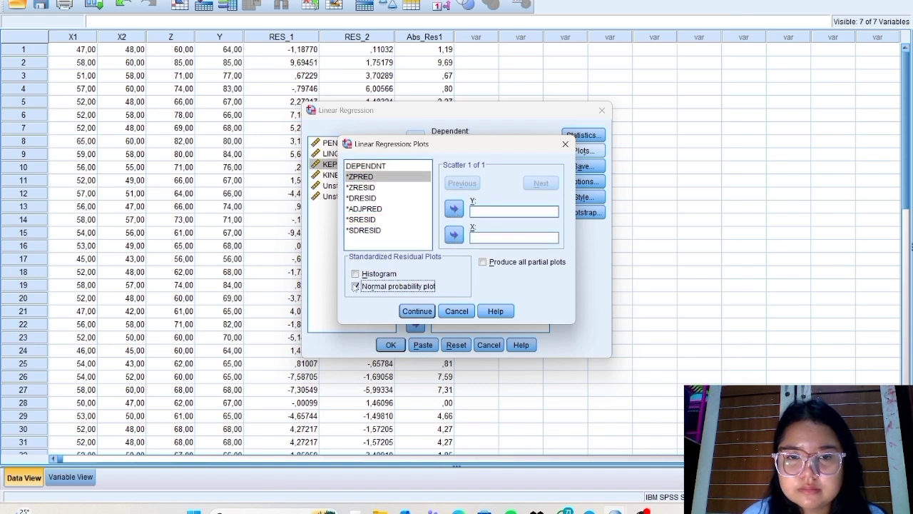
{"action": "left_click", "coordinate": [418, 311]}
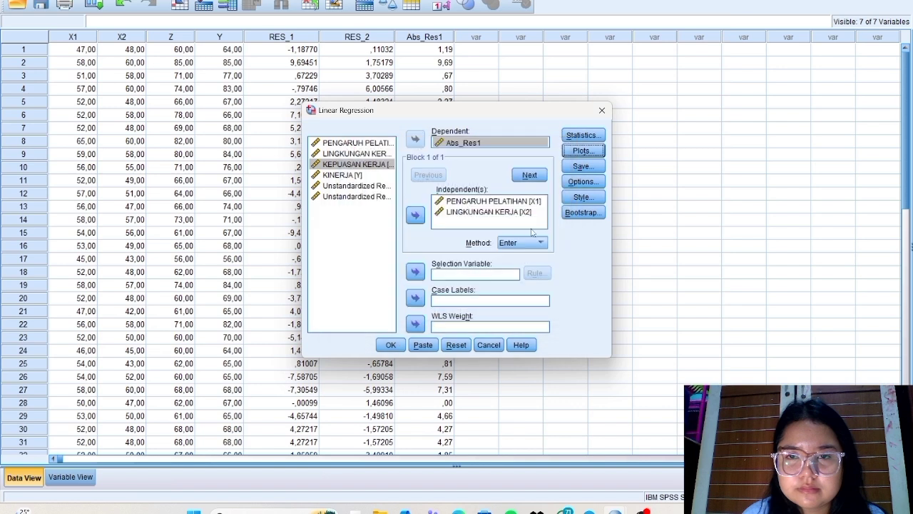
{"action": "left_click", "coordinate": [582, 167]}
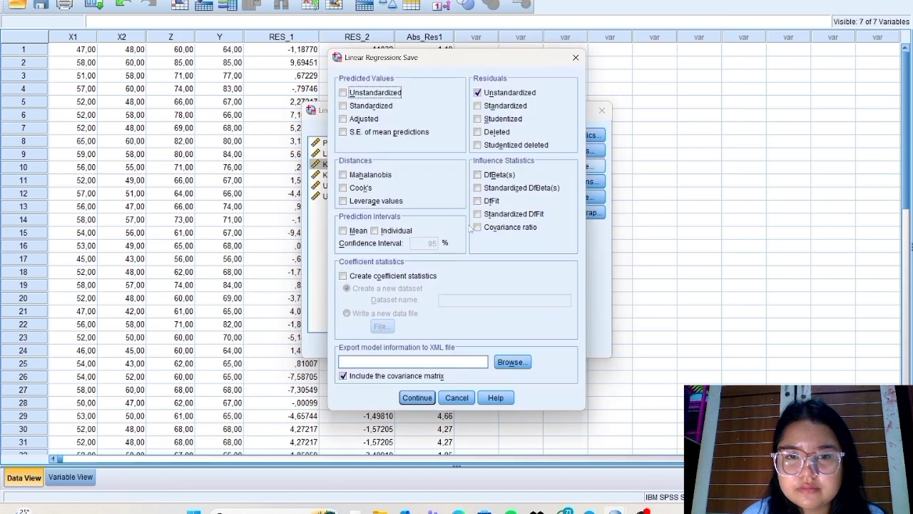
{"action": "left_click", "coordinate": [478, 93]}
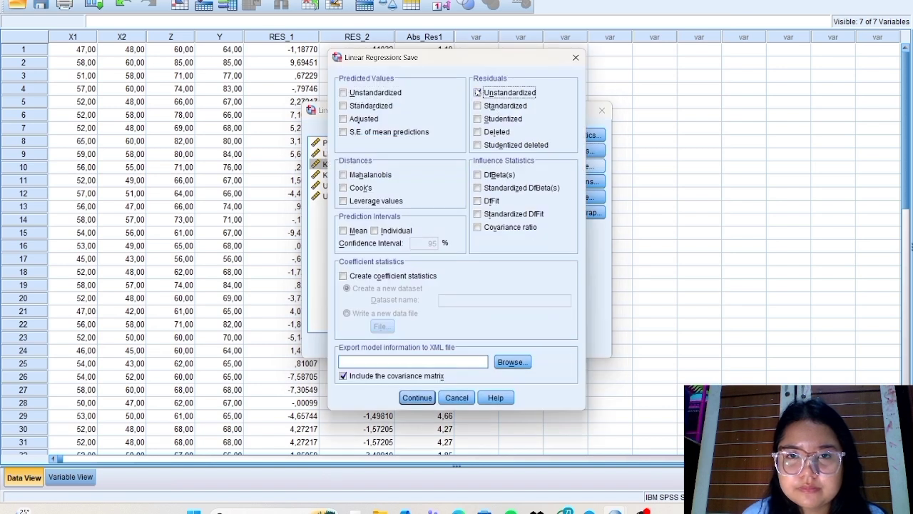
{"action": "left_click", "coordinate": [418, 397]}
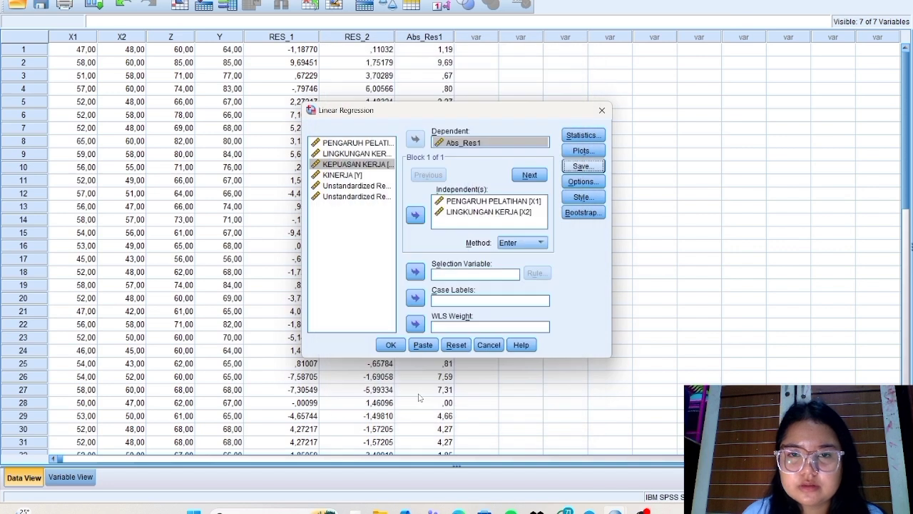
Run the linear regression of Abs_Res1 on X1 and X2, and return to the Untitled2 dataset.
{"action": "left_click", "coordinate": [391, 345]}
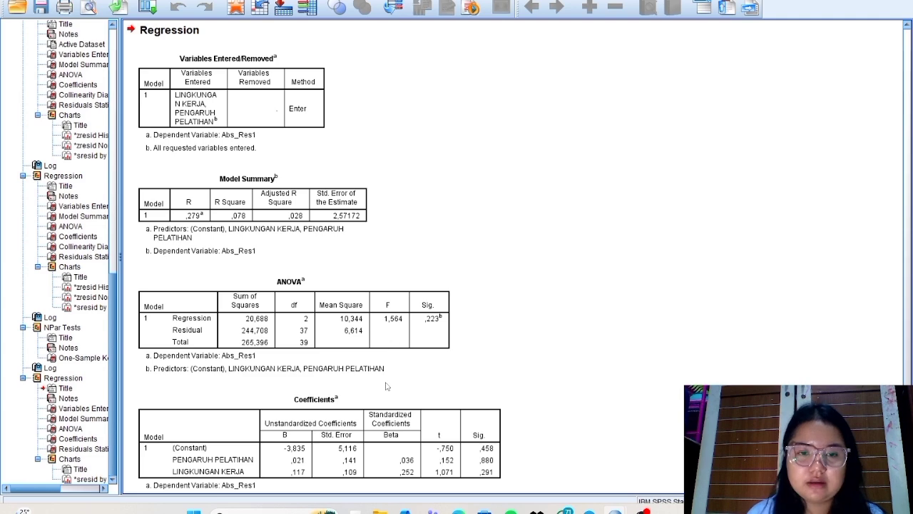
{"action": "key", "text": "super+Tab"}
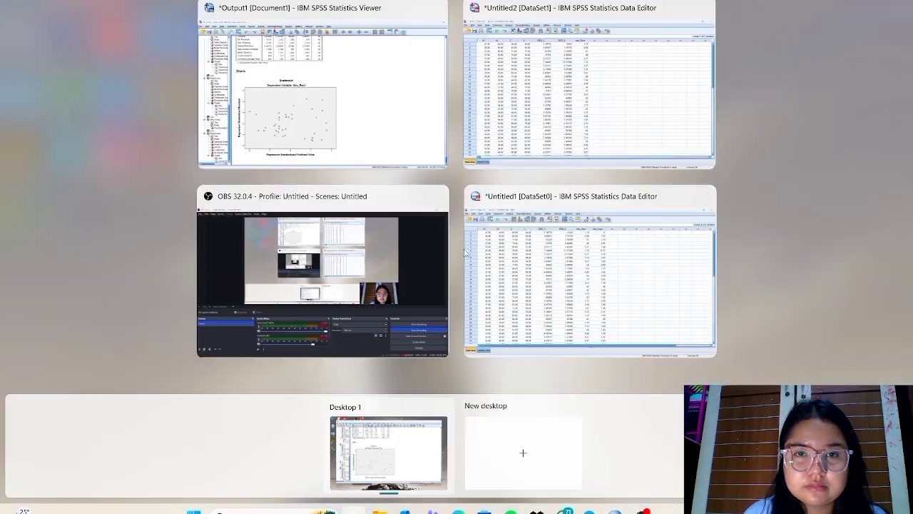
{"action": "left_click", "coordinate": [542, 107]}
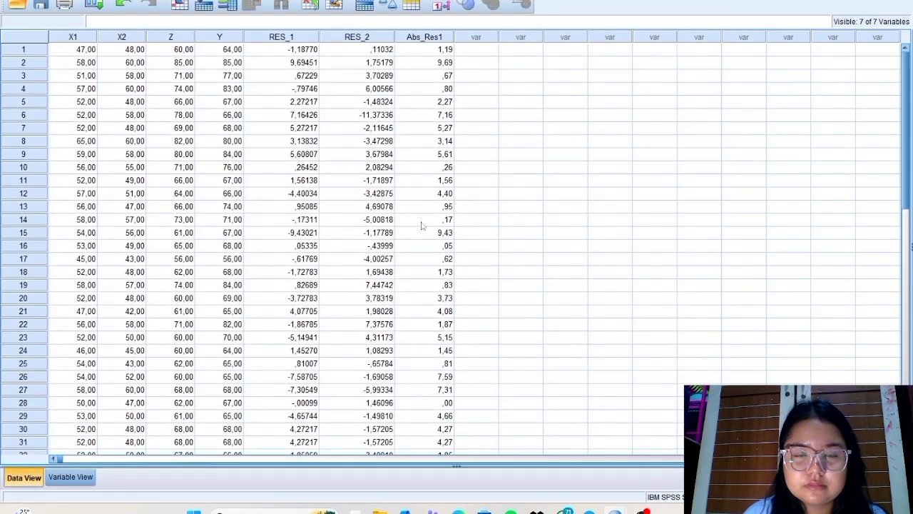
{"action": "left_click", "coordinate": [171, 0]}
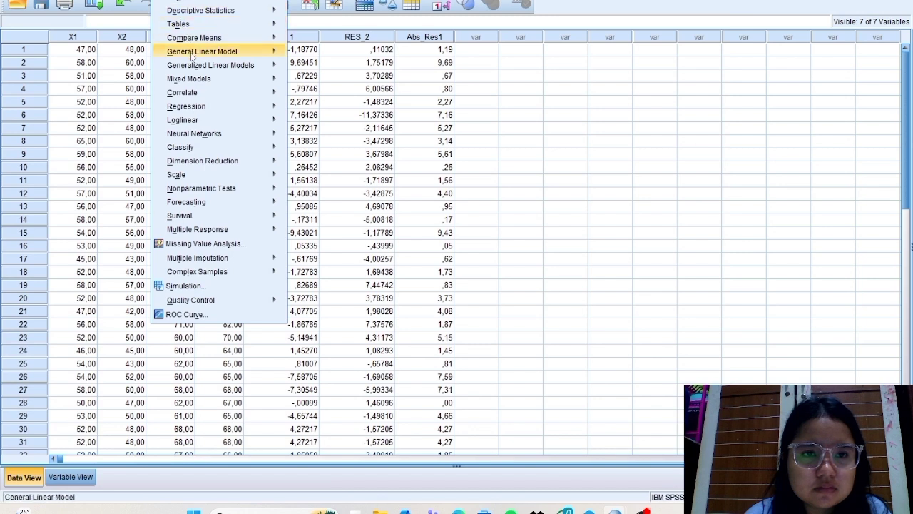
{"action": "mouse_move", "coordinate": [200, 105]}
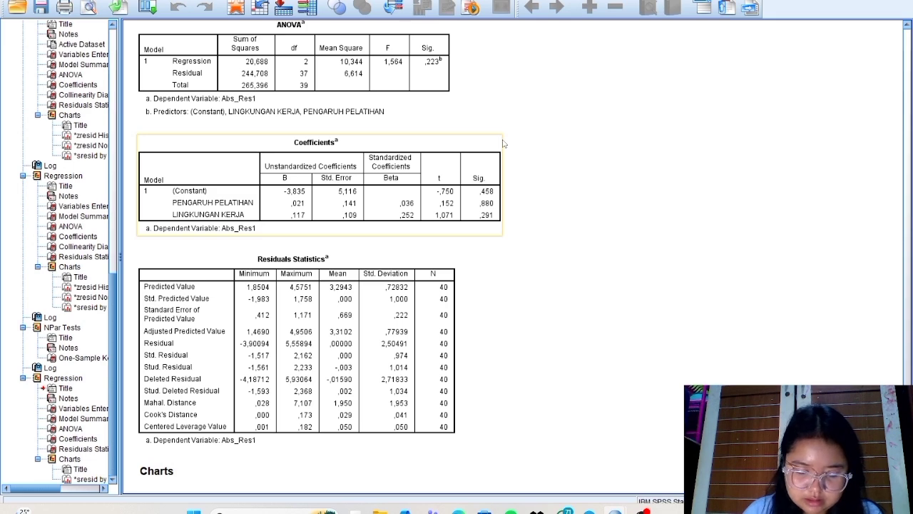
{"action": "key", "text": "super+Tab"}
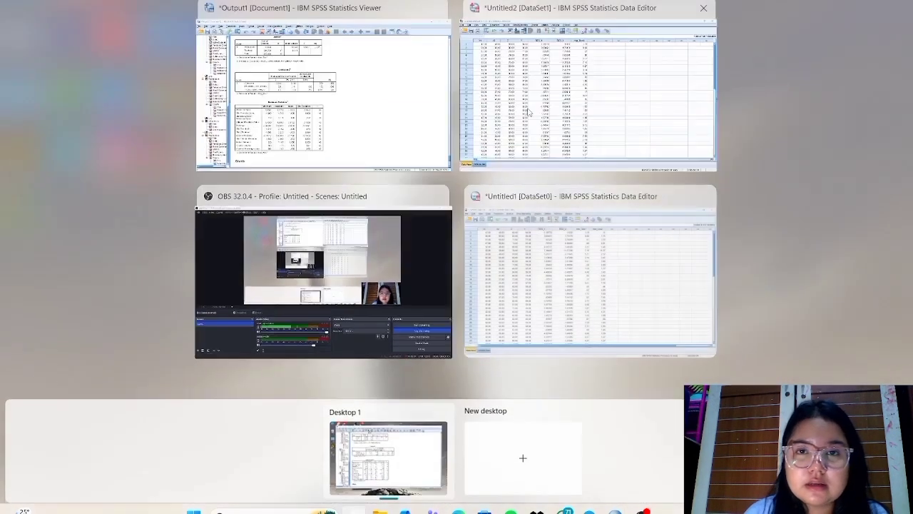
{"action": "left_click", "coordinate": [593, 67]}
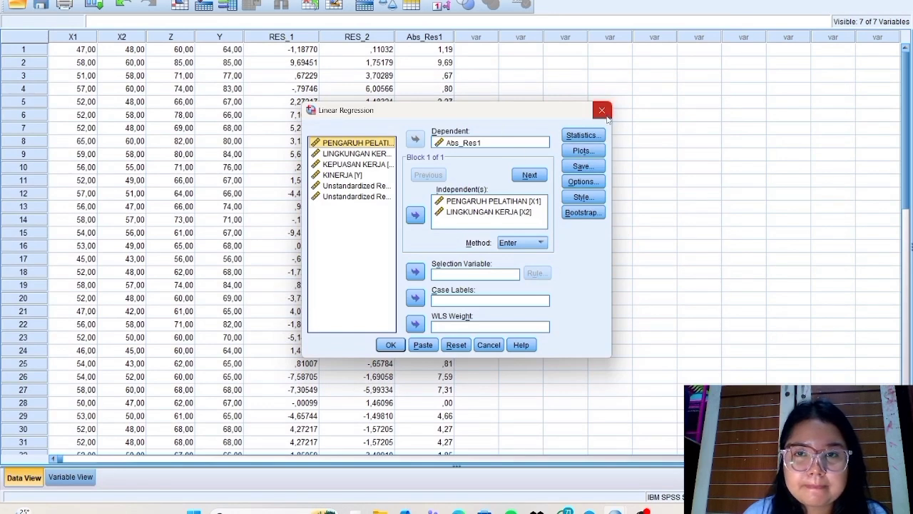
{"action": "left_click", "coordinate": [602, 111]}
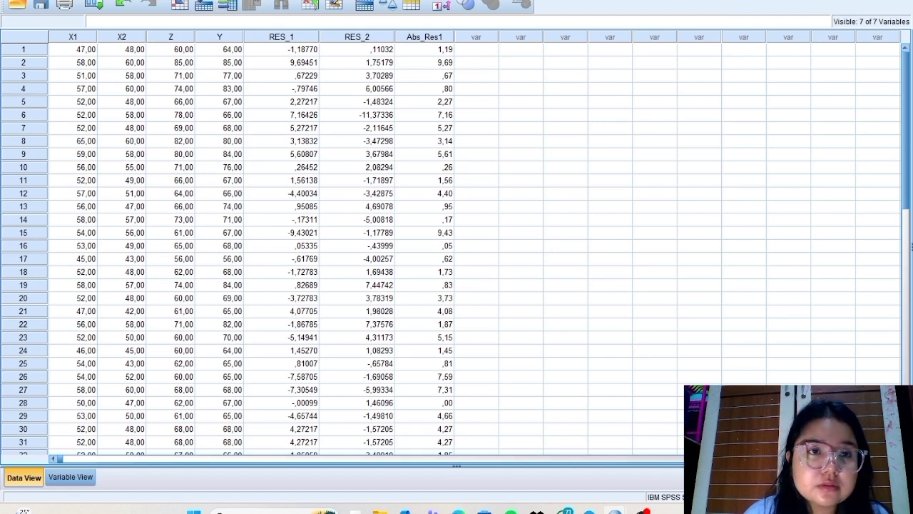
Compute a new variable Abs_Res2 as the absolute value of the second residual, ABS(RES_2).
{"action": "key", "text": "alt+t"}
{"action": "left_click", "coordinate": [139, 2]}
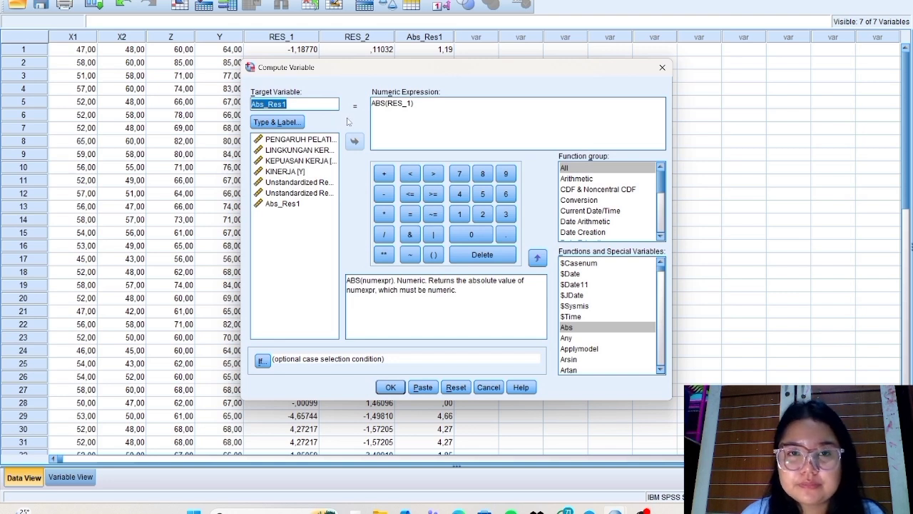
{"action": "left_click", "coordinate": [305, 103]}
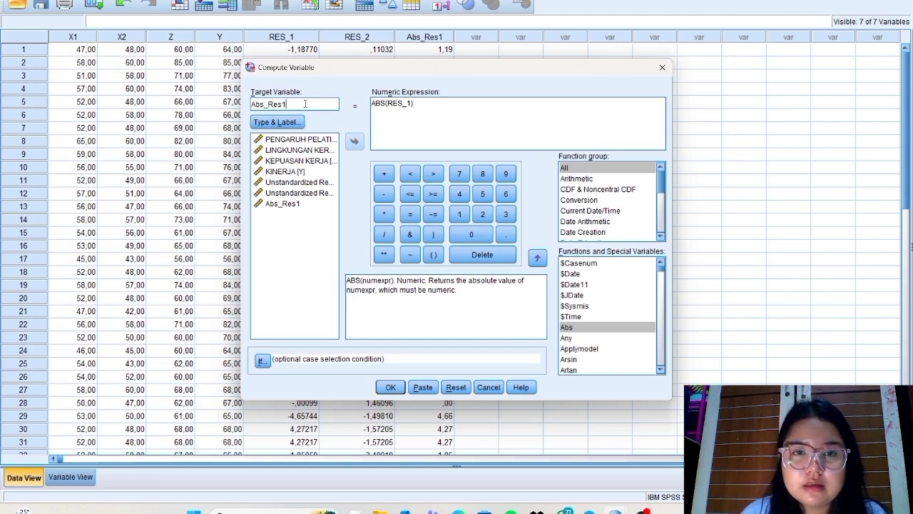
{"action": "key", "text": "BackSpace"}
{"action": "type", "text": "2"}
{"action": "double_click", "coordinate": [406, 103]}
{"action": "key", "text": "Delete"}
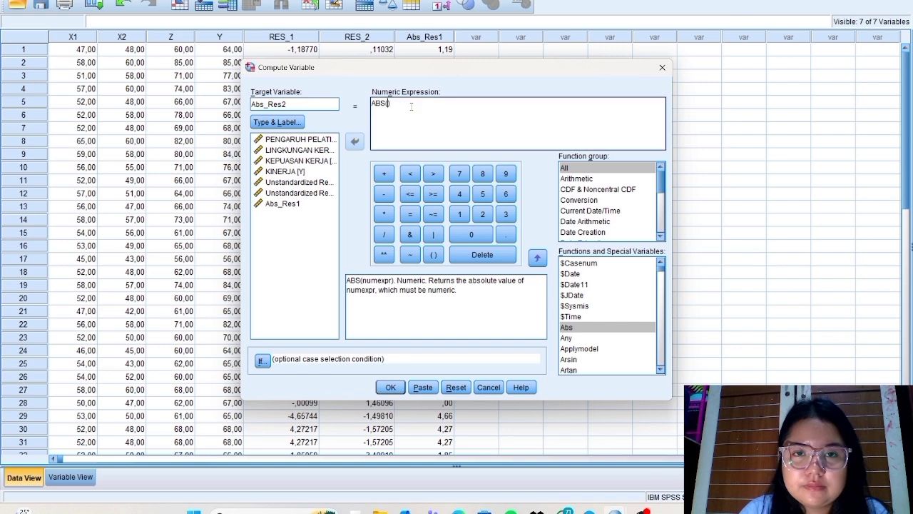
{"action": "left_click", "coordinate": [327, 193]}
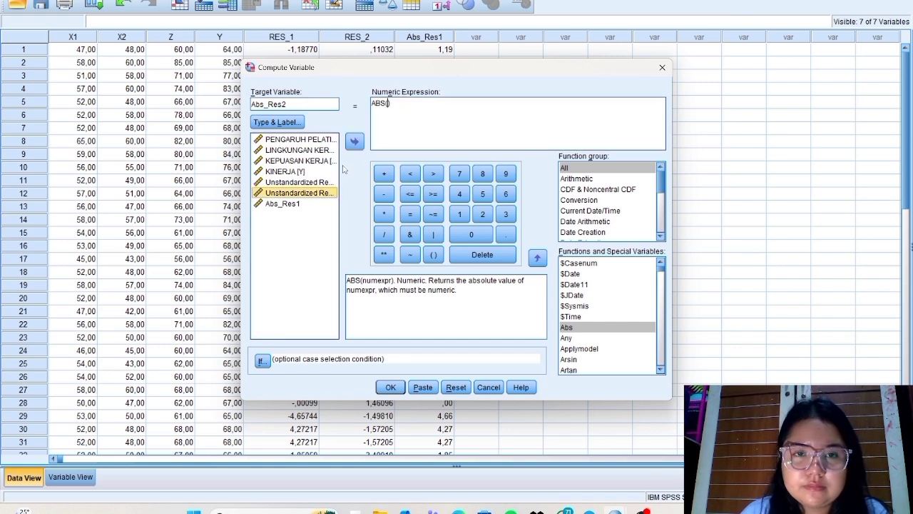
{"action": "left_click", "coordinate": [355, 142]}
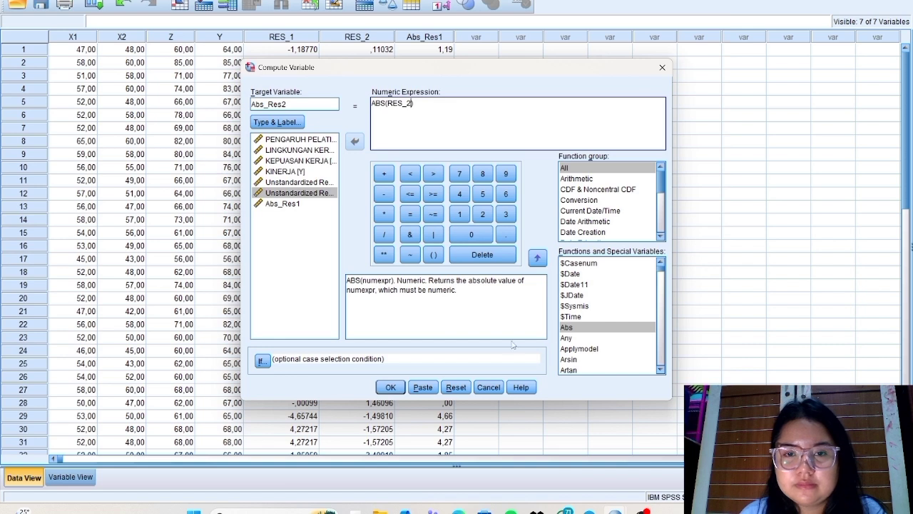
{"action": "left_click", "coordinate": [400, 389]}
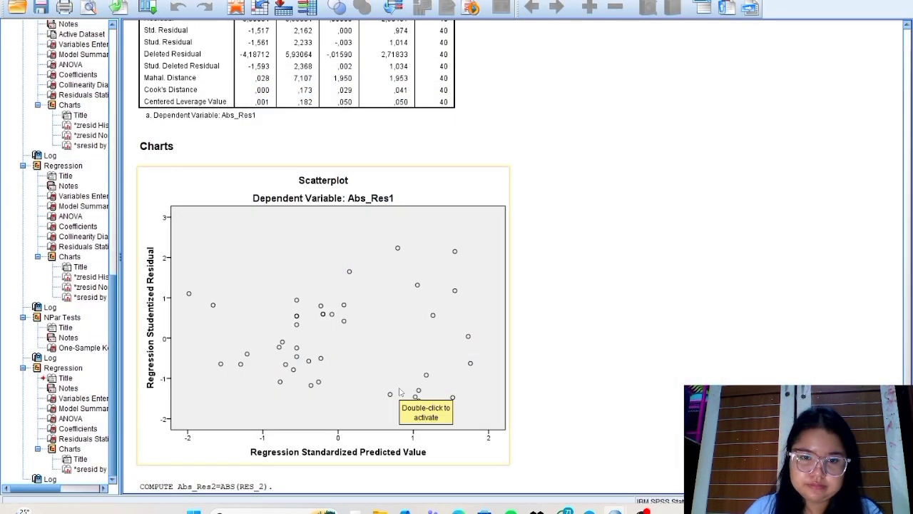
Return to the Untitled2 dataset and clear Abs_Res1 from the dependent variable of the linear regression.
{"action": "key", "text": "super+Tab"}
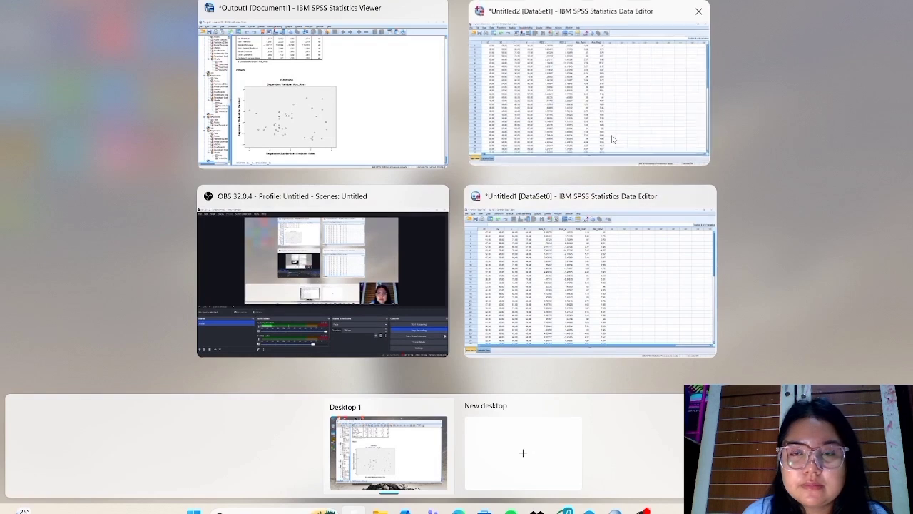
{"action": "left_click", "coordinate": [612, 140]}
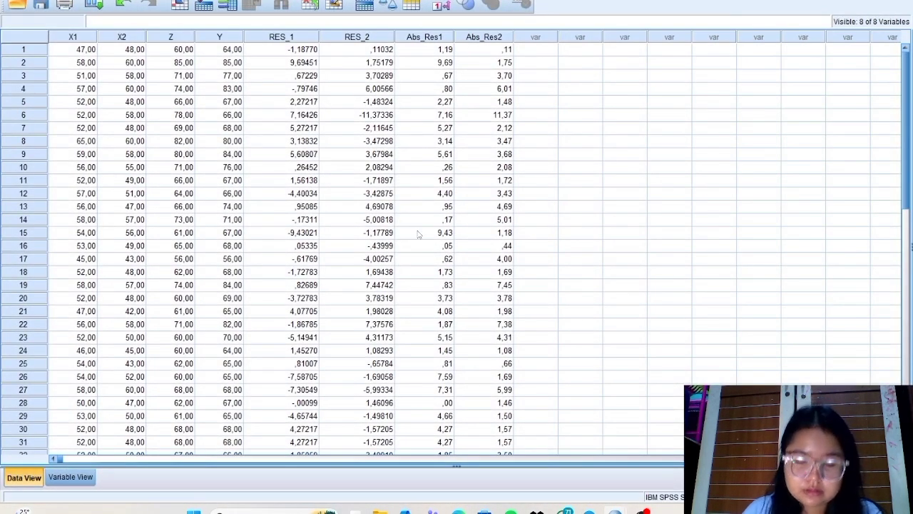
{"action": "left_click", "coordinate": [172, 1]}
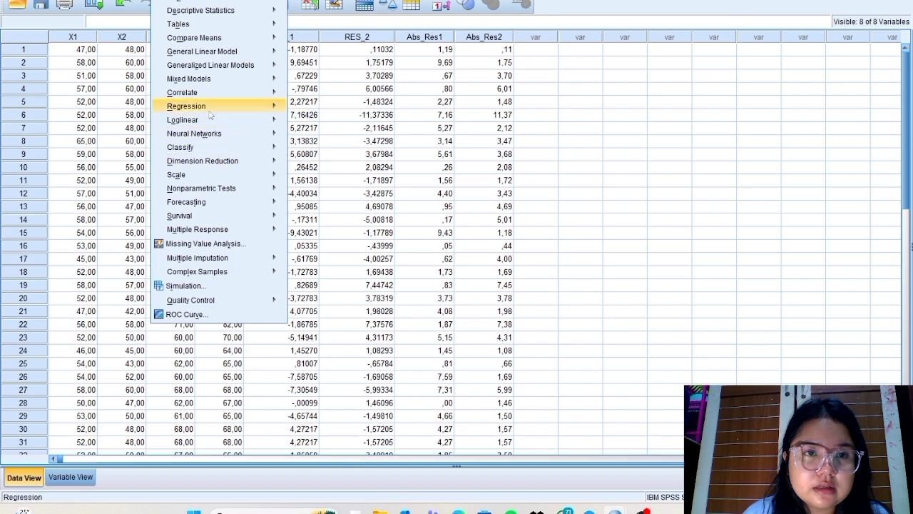
{"action": "mouse_move", "coordinate": [264, 120]}
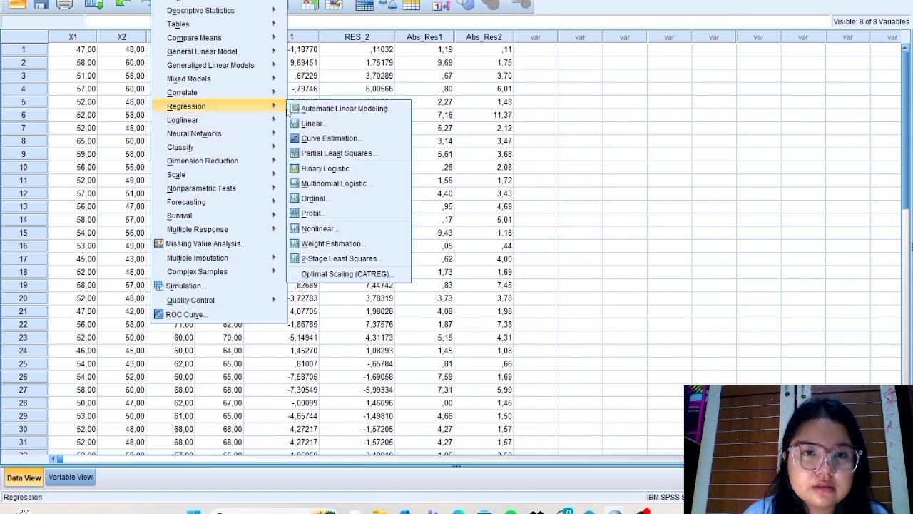
{"action": "left_click", "coordinate": [312, 125]}
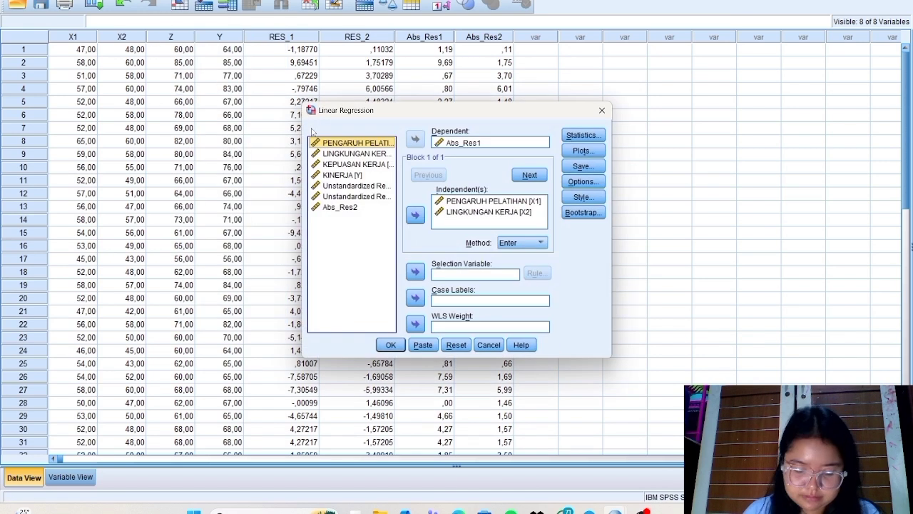
{"action": "left_click", "coordinate": [460, 143]}
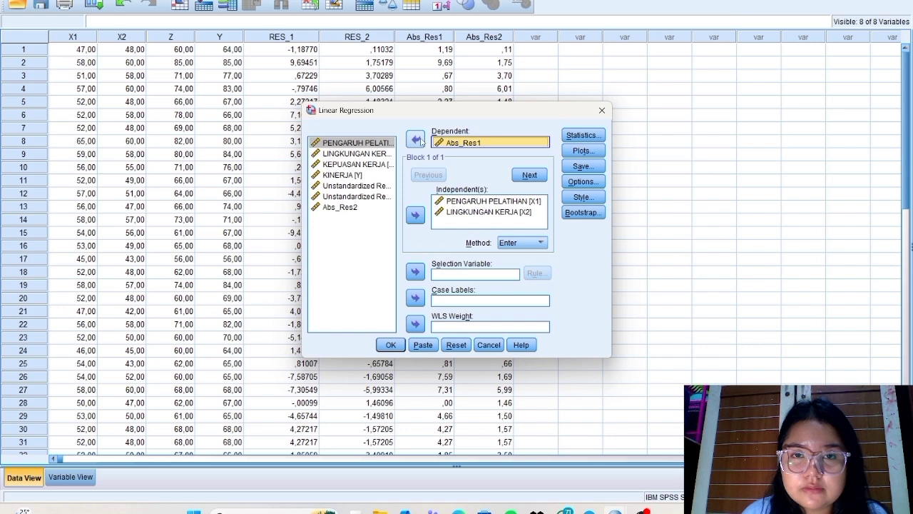
{"action": "left_click", "coordinate": [419, 140]}
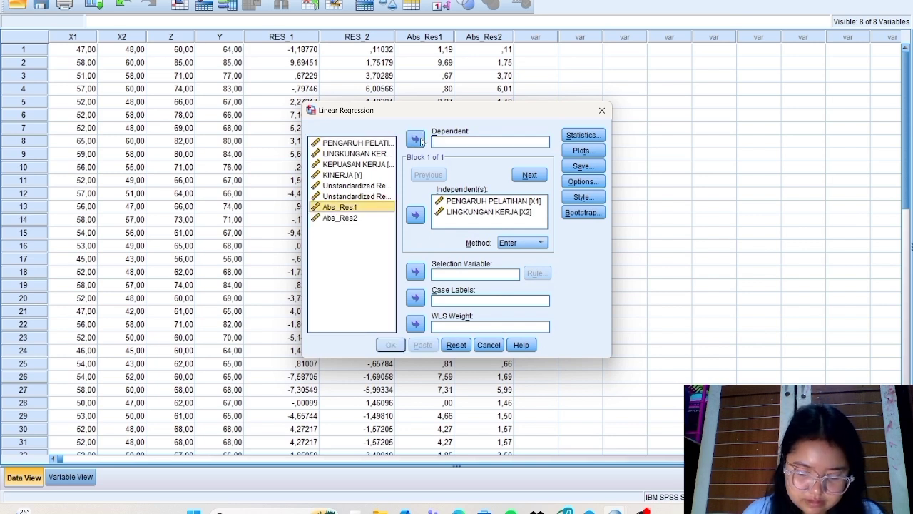
{"action": "left_click", "coordinate": [374, 164]}
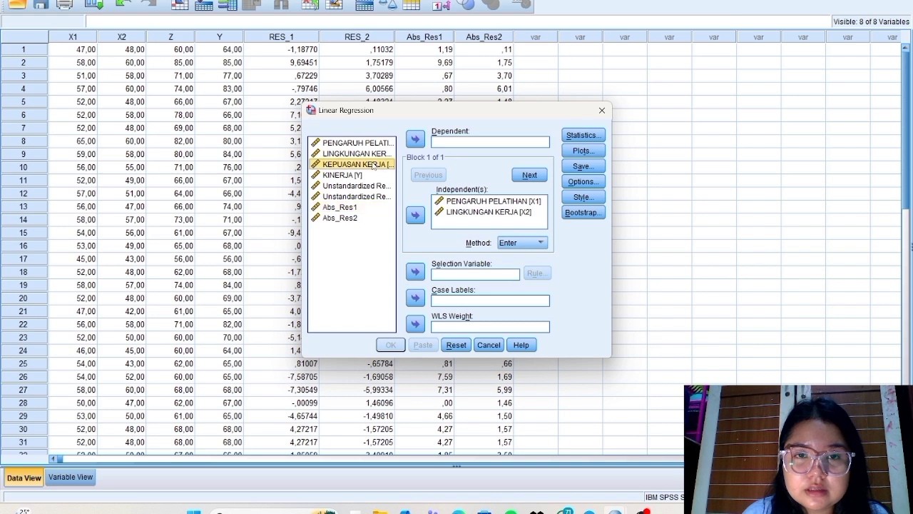
{"action": "left_click", "coordinate": [415, 215]}
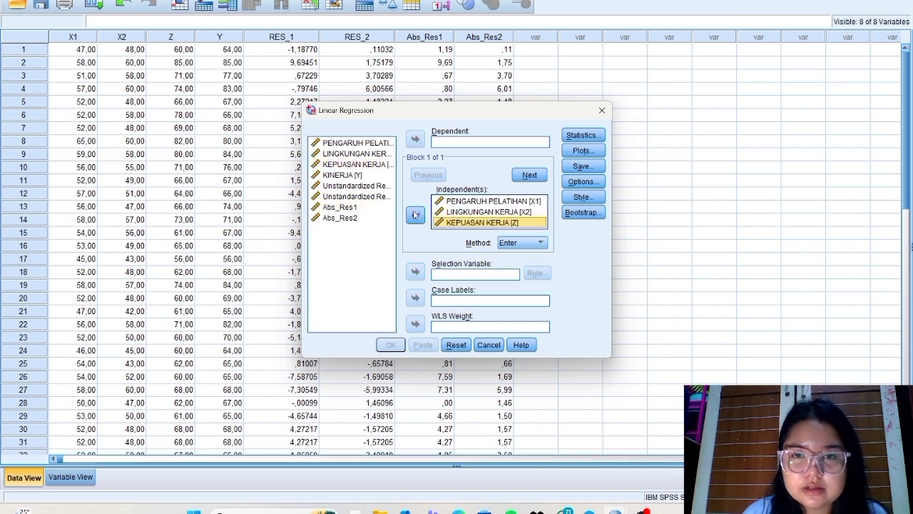
{"action": "left_click", "coordinate": [377, 196]}
{"action": "left_click", "coordinate": [415, 140]}
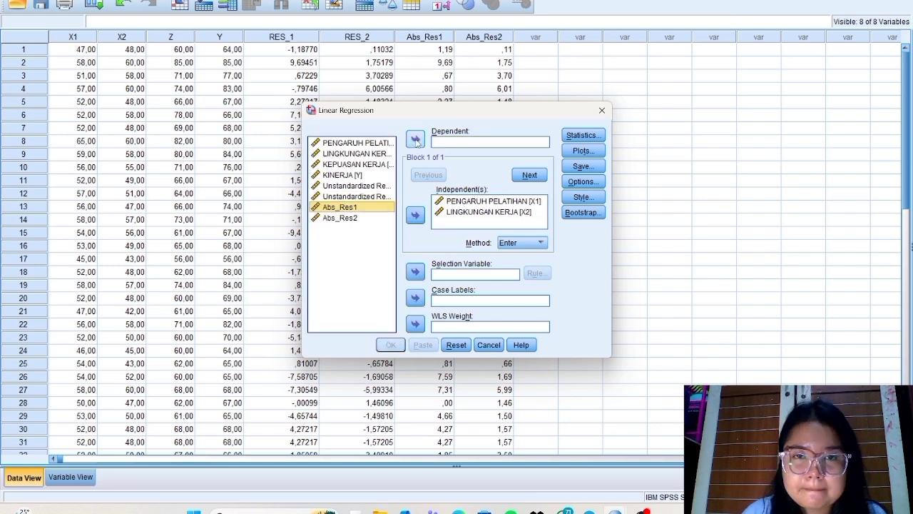
Set Abs_Res2 as the dependent variable, add KEPUASAN KERJA [Z] to the X1 and X2 predictors, and run the linear regression.
{"action": "left_click", "coordinate": [416, 140]}
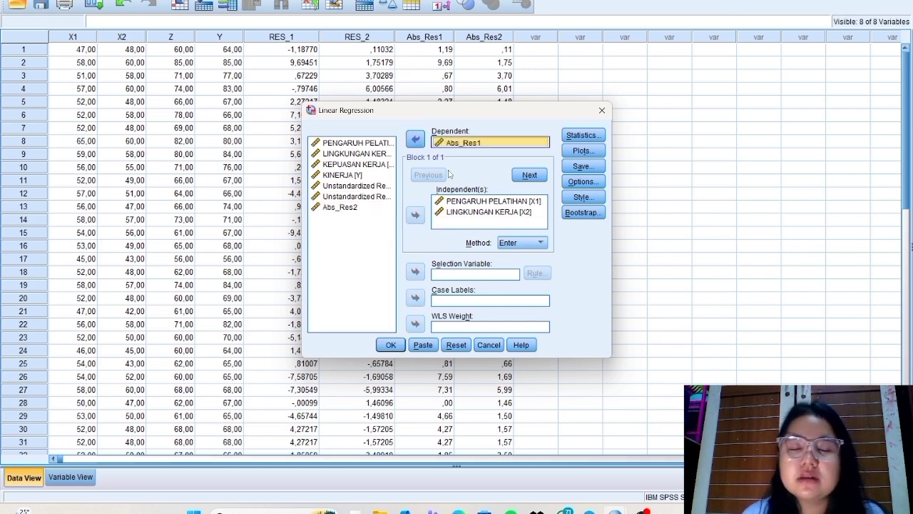
{"action": "left_click", "coordinate": [416, 140]}
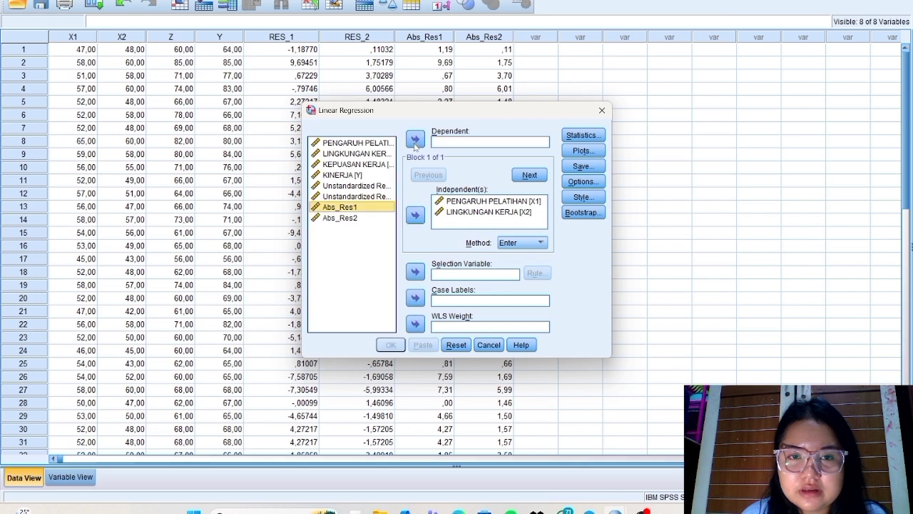
{"action": "left_click", "coordinate": [339, 217]}
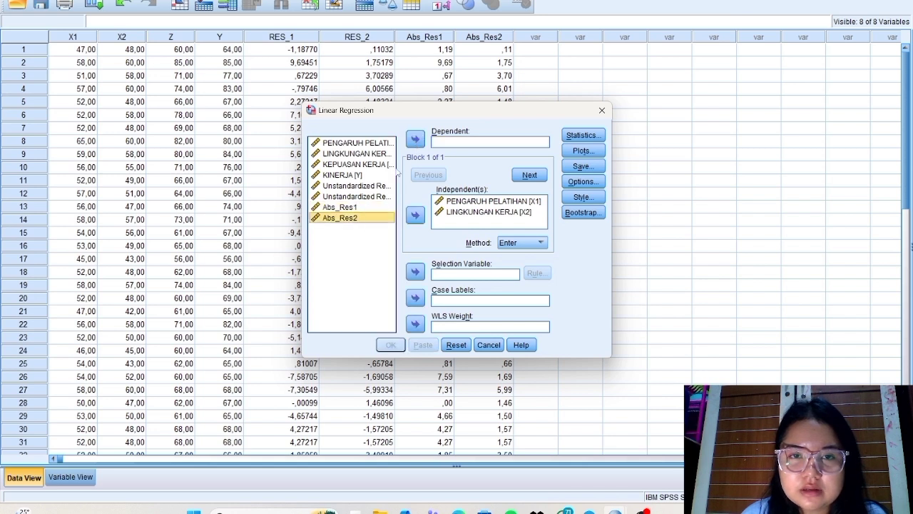
{"action": "left_click", "coordinate": [416, 140]}
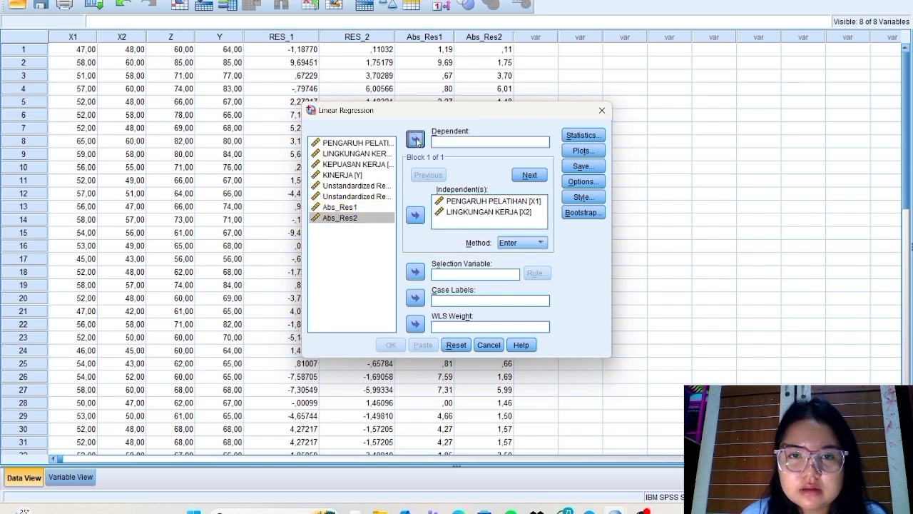
{"action": "left_click", "coordinate": [378, 165]}
{"action": "left_click", "coordinate": [414, 214]}
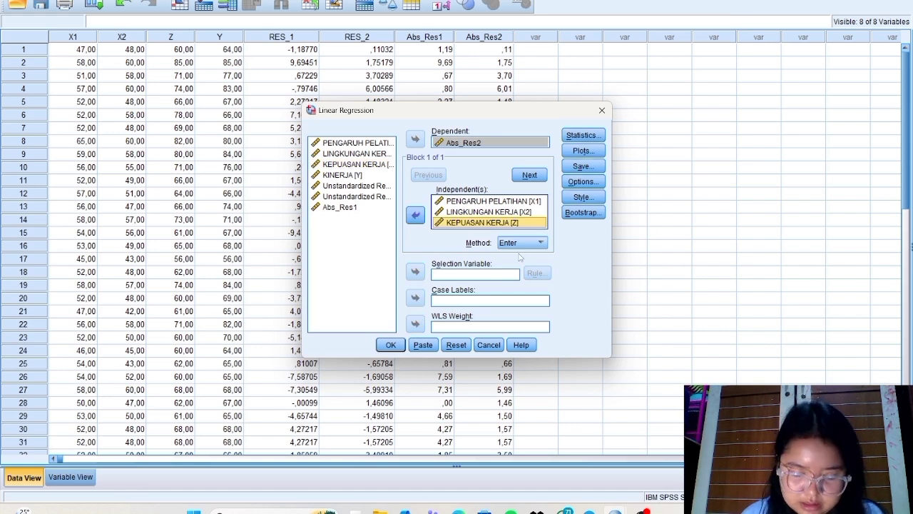
{"action": "left_click", "coordinate": [391, 344]}
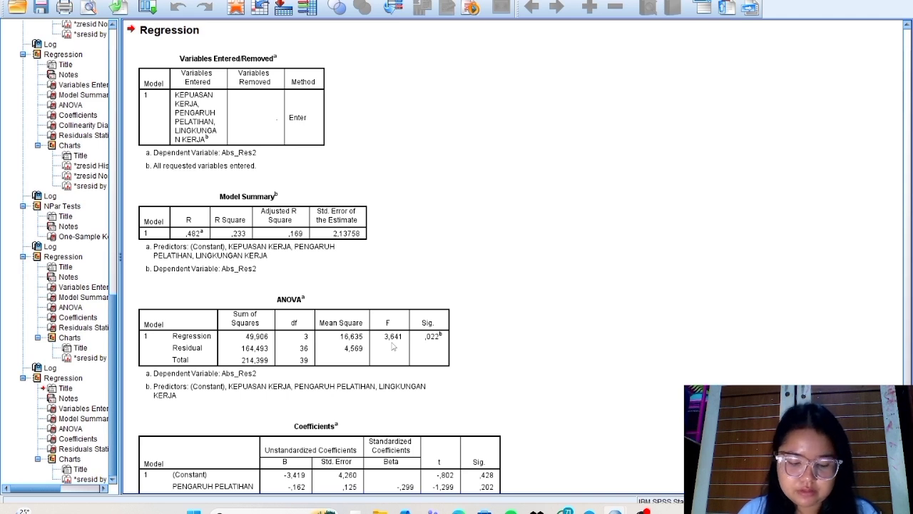
Review the coefficients and residual statistics of the Abs_Res2 regression, plus the earlier residual charts and Kolmogorov-Smirnov test.
{"action": "scroll", "coordinate": [475, 326], "scroll_direction": "down", "scroll_amount": 15}
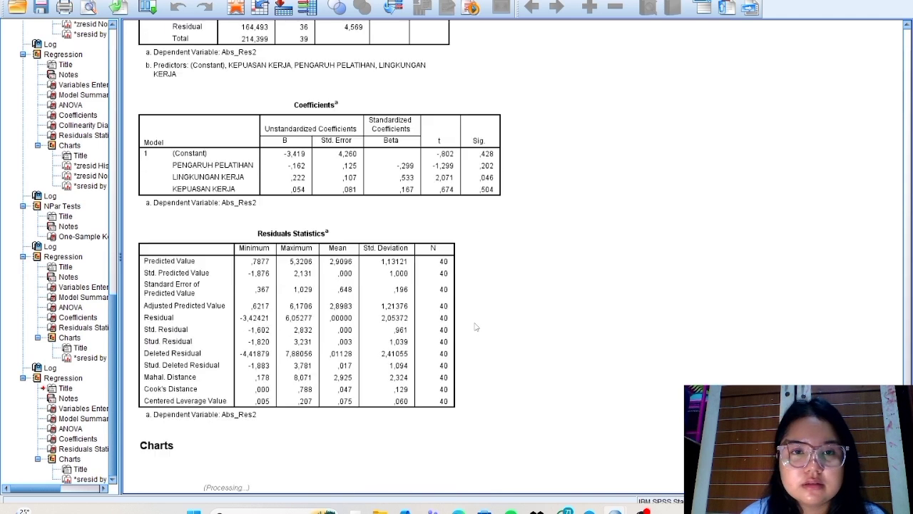
{"action": "scroll", "coordinate": [475, 326], "scroll_direction": "up", "scroll_amount": 20}
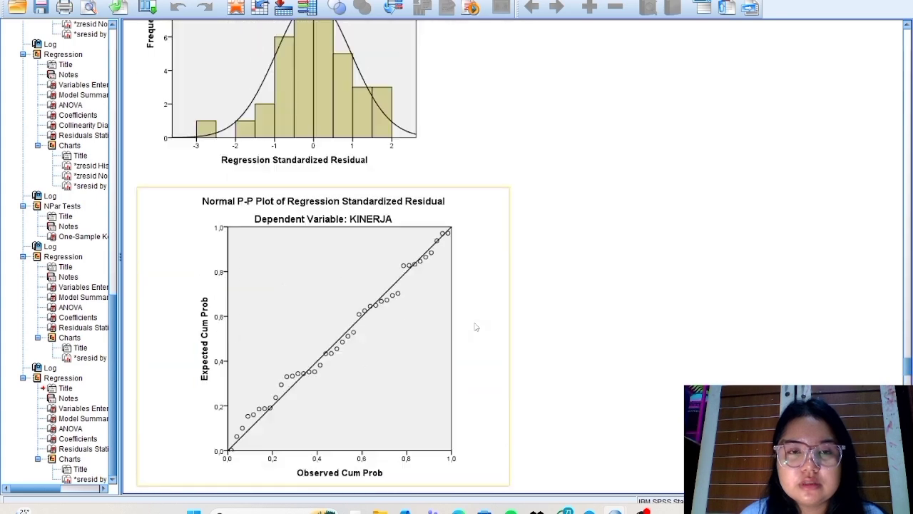
{"action": "scroll", "coordinate": [475, 326], "scroll_direction": "down", "scroll_amount": 10}
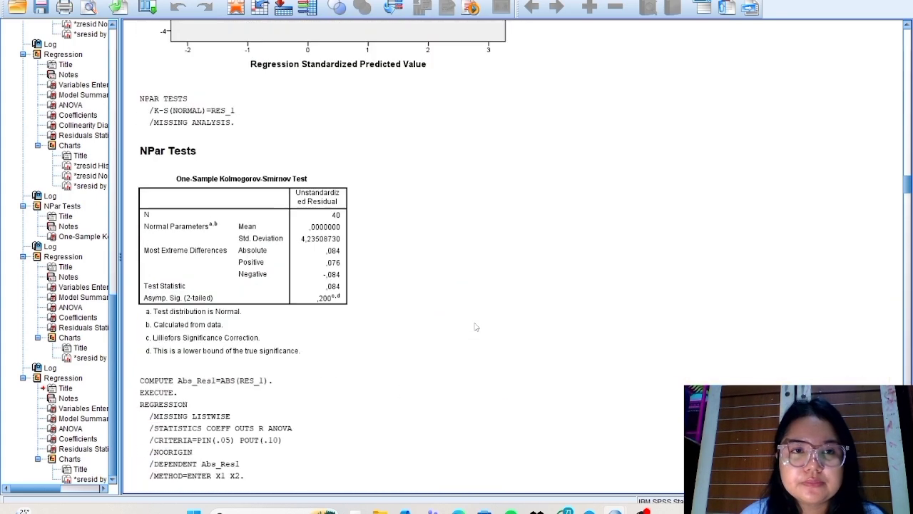
Switch to the Word report and examine the Uji Normalitas section for X1, X2 Terhadap Z, covering the One-Sample Kolmogorov-Smirnov table and histogram.
{"action": "key", "text": "super+Tab"}
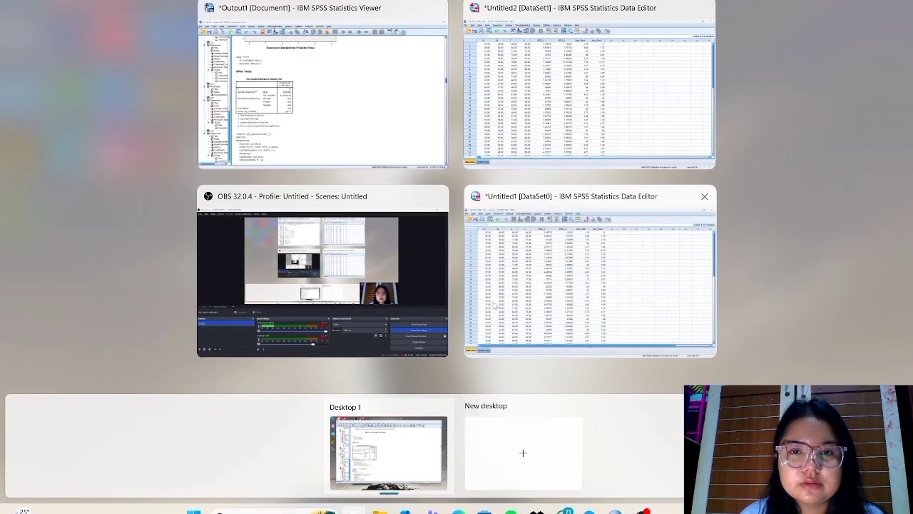
{"action": "left_click", "coordinate": [392, 150]}
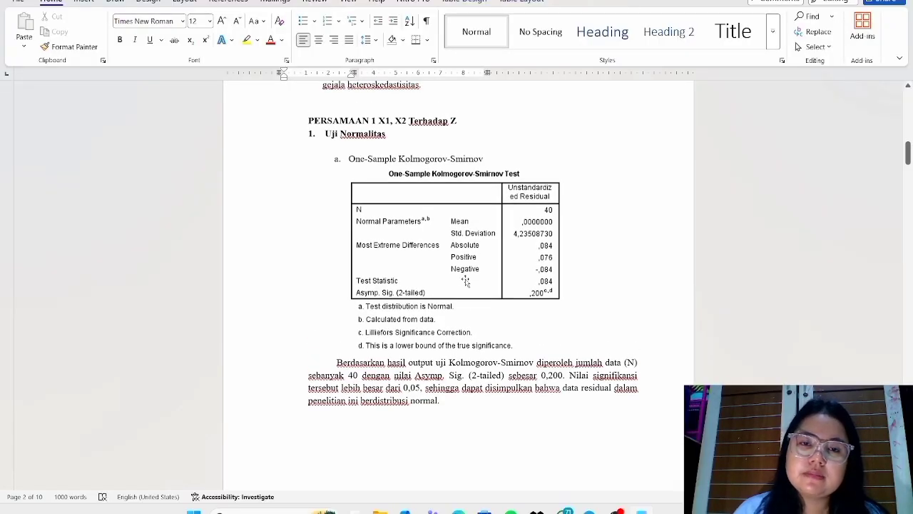
{"action": "scroll", "coordinate": [466, 282], "scroll_direction": "up", "scroll_amount": 2}
{"action": "left_click", "coordinate": [465, 281]}
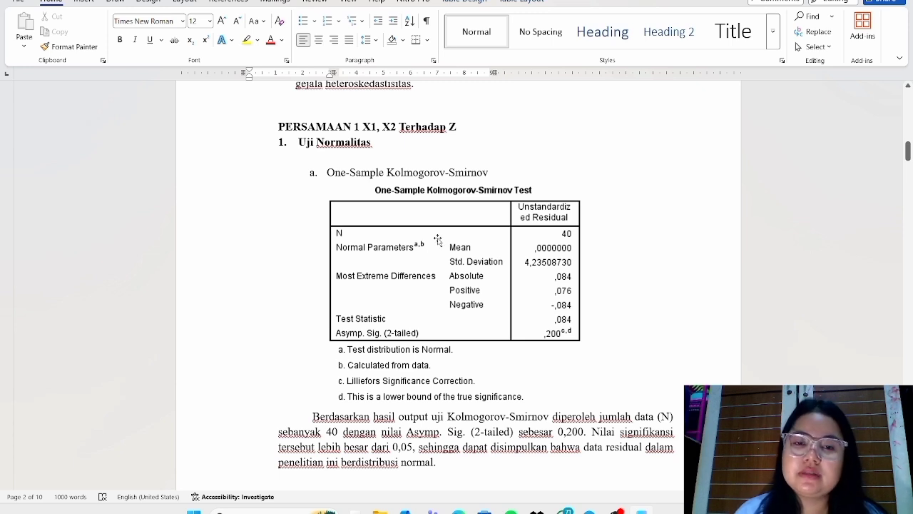
{"action": "scroll", "coordinate": [435, 256], "scroll_direction": "down", "scroll_amount": 2}
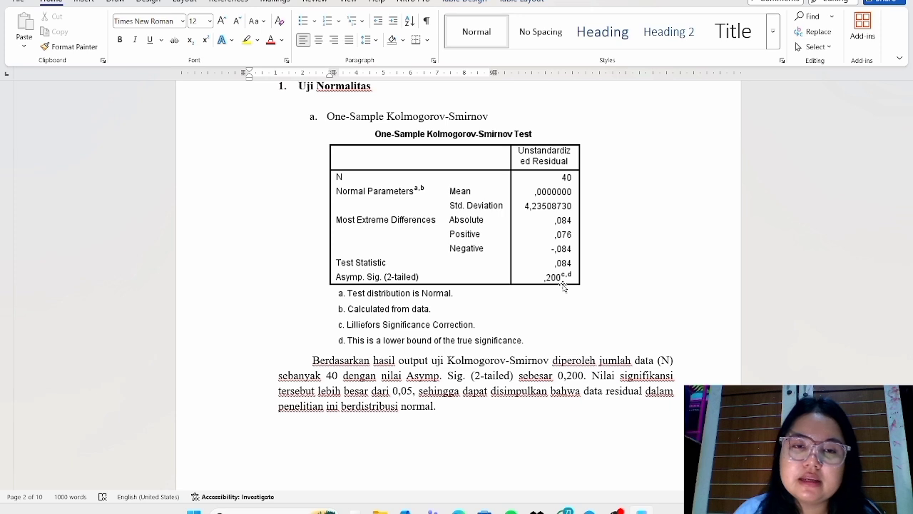
{"action": "scroll", "coordinate": [483, 293], "scroll_direction": "down", "scroll_amount": 5}
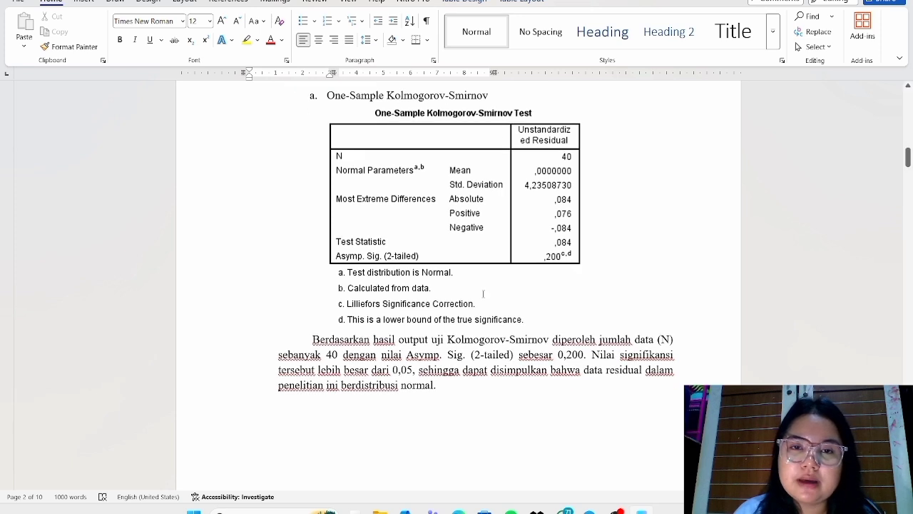
{"action": "scroll", "coordinate": [483, 293], "scroll_direction": "down", "scroll_amount": 4}
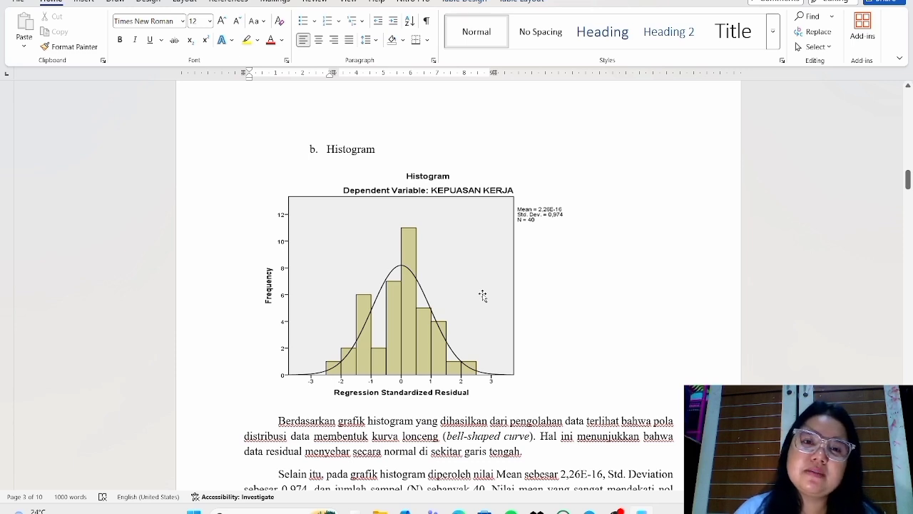
{"action": "scroll", "coordinate": [483, 295], "scroll_direction": "up", "scroll_amount": 7}
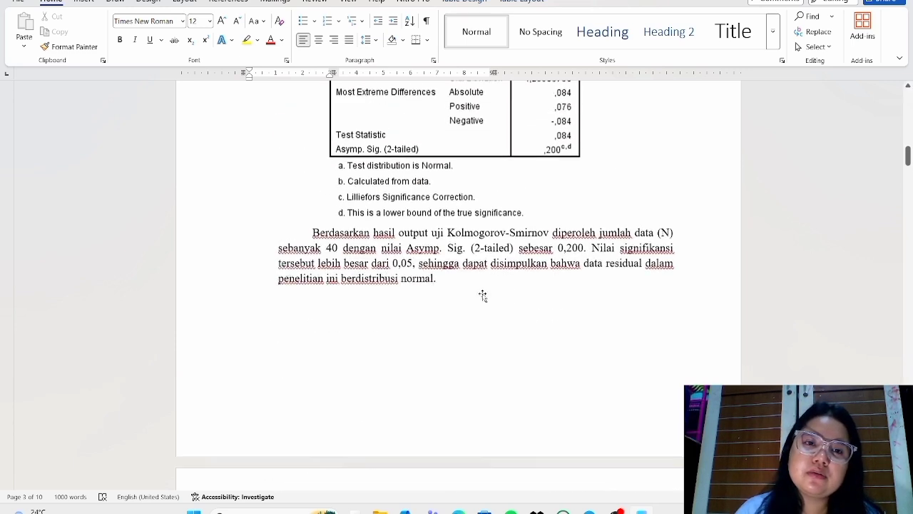
{"action": "scroll", "coordinate": [483, 295], "scroll_direction": "down", "scroll_amount": 7}
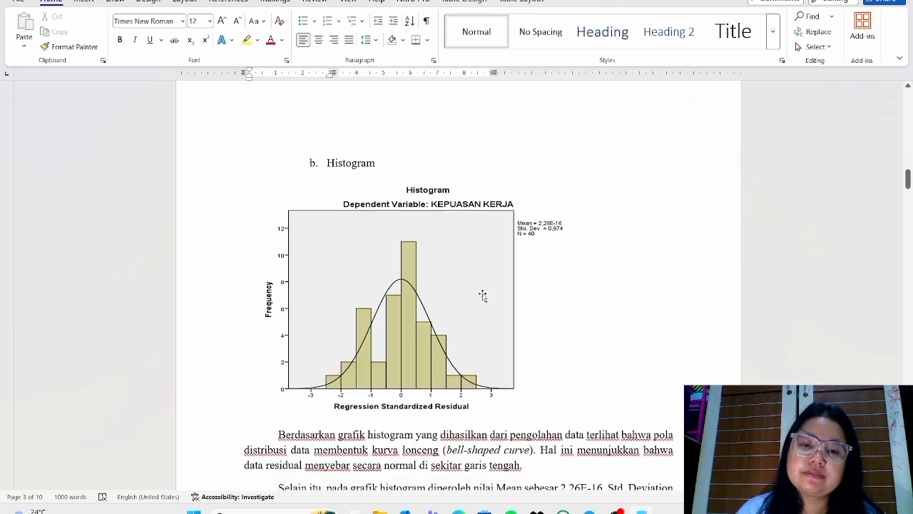
{"action": "scroll", "coordinate": [467, 287], "scroll_direction": "down", "scroll_amount": 1}
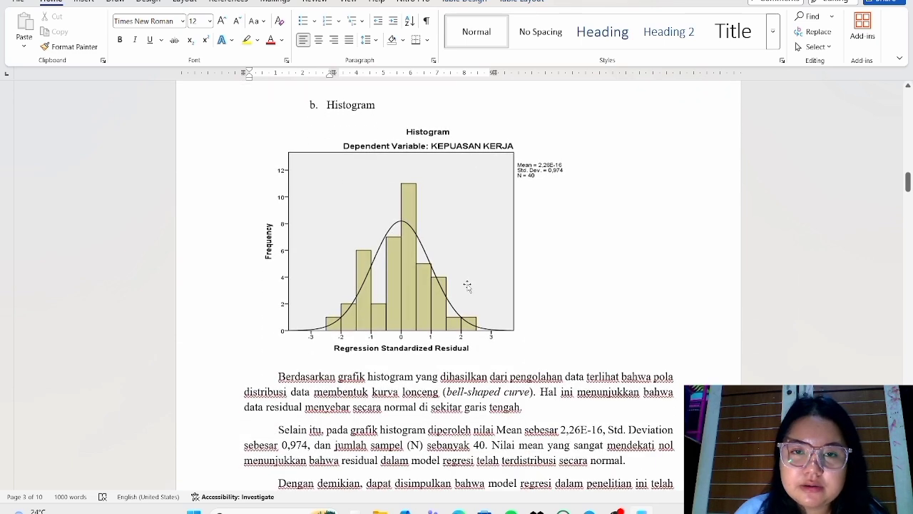